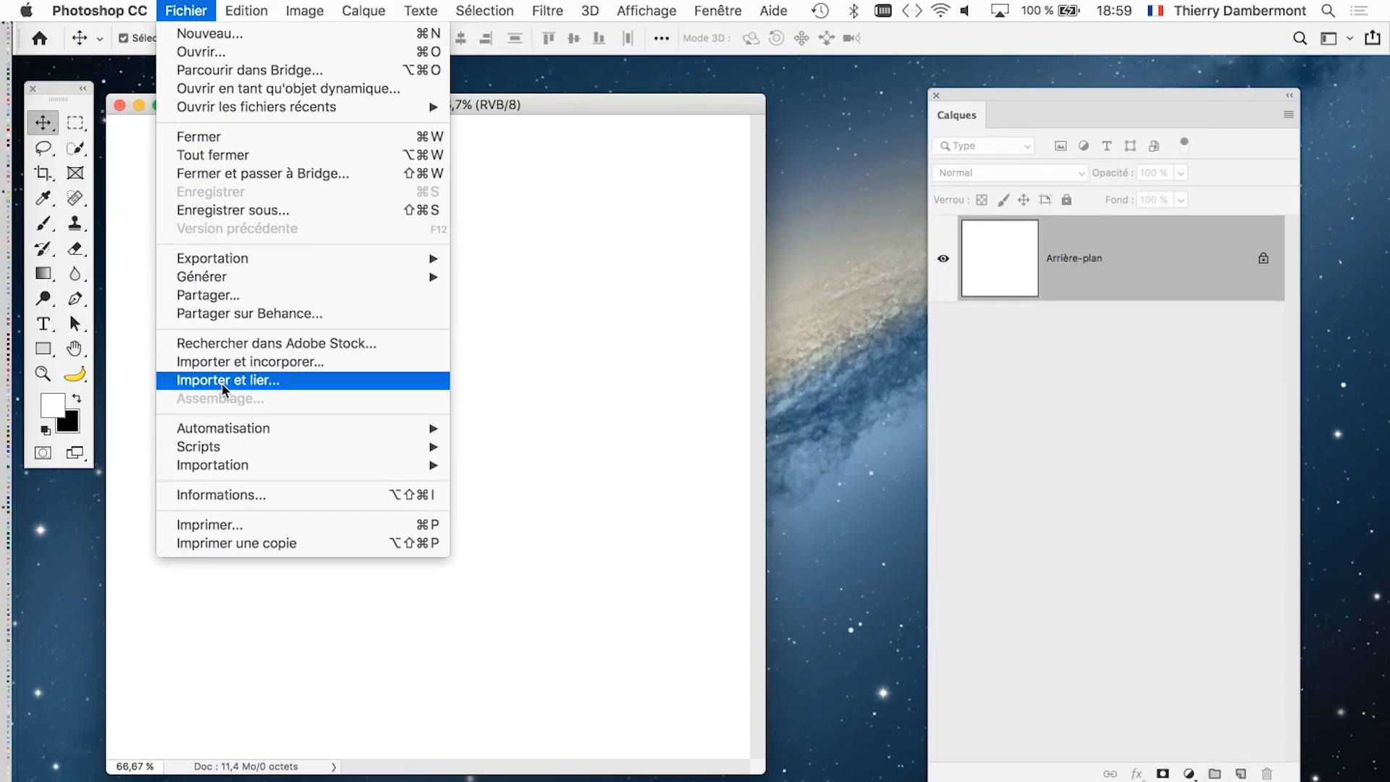
Place Black_and_White_Wolves.psd from the PSD folder into the blank document as a linked file.
click(222, 382)
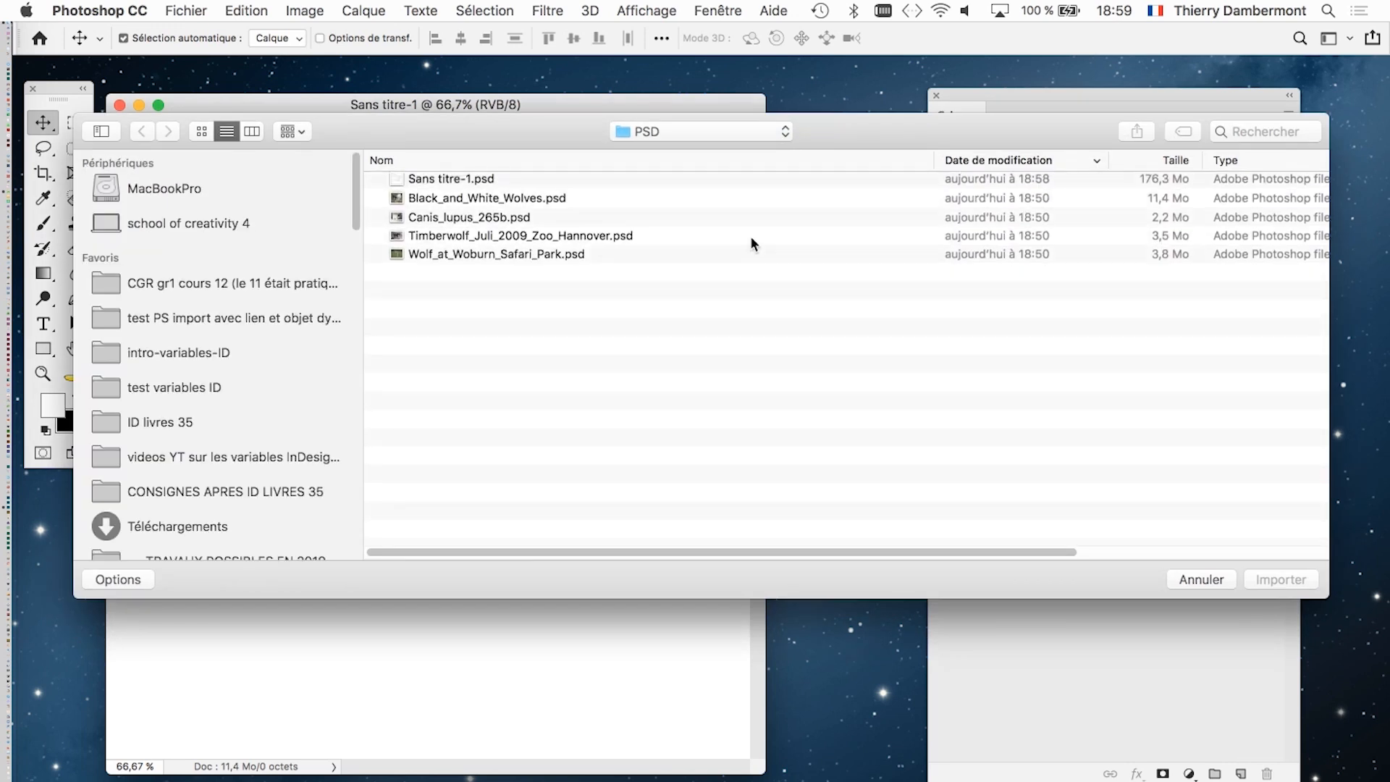
click(572, 261)
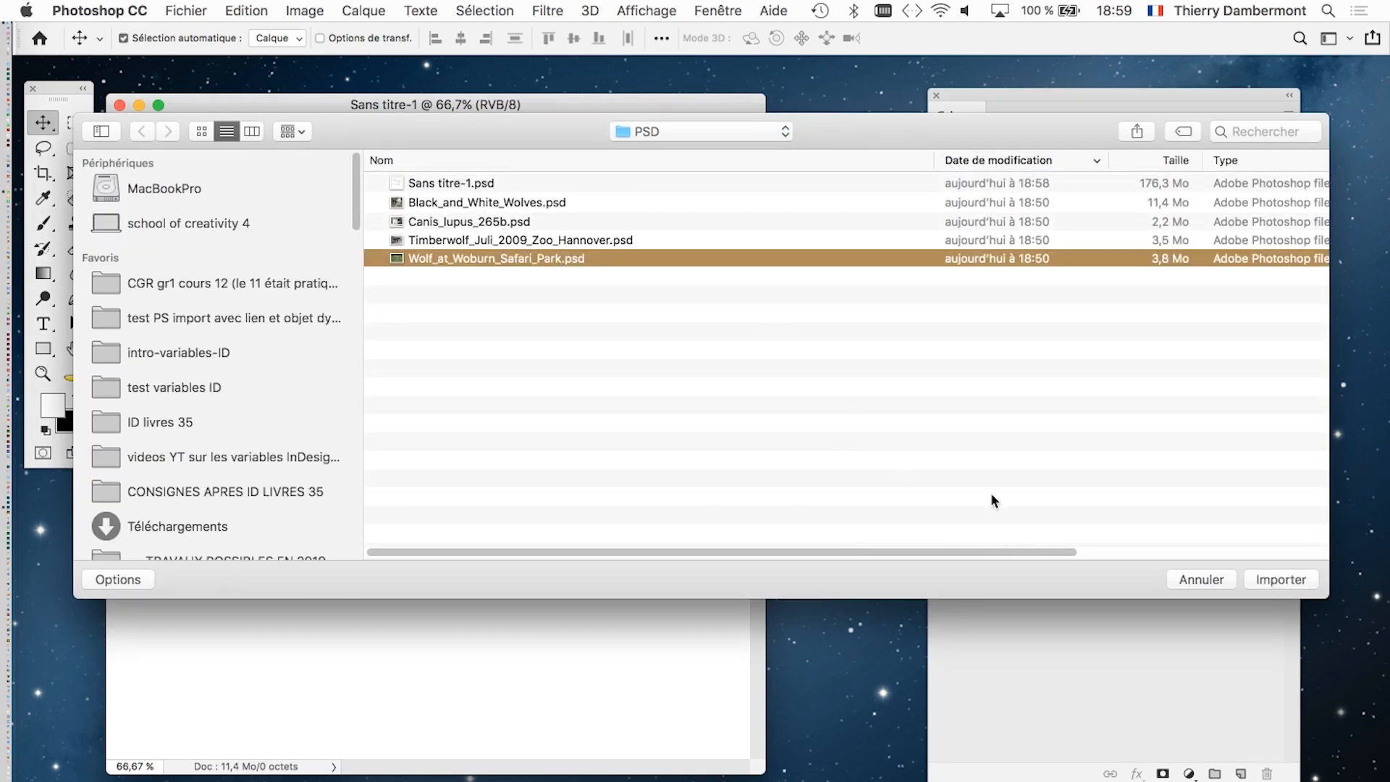
click(202, 131)
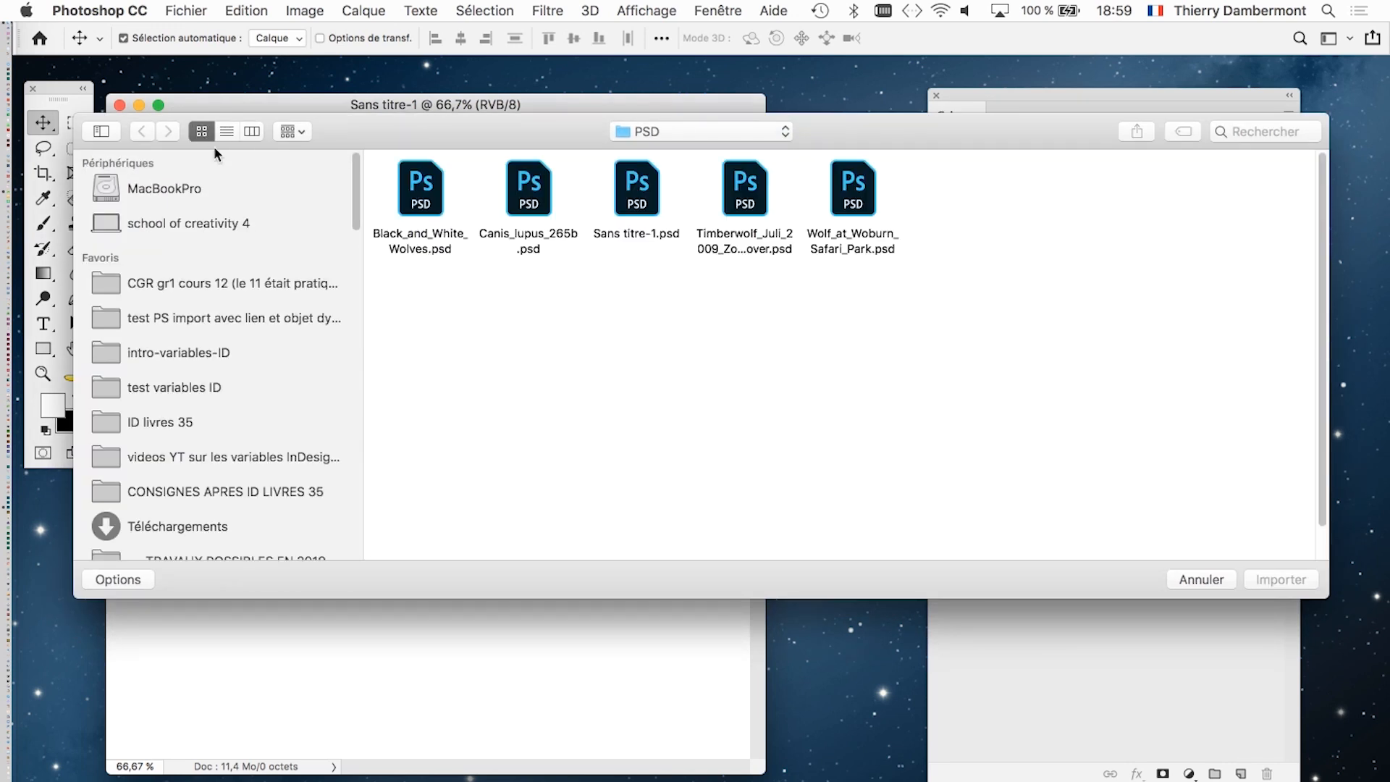
click(428, 209)
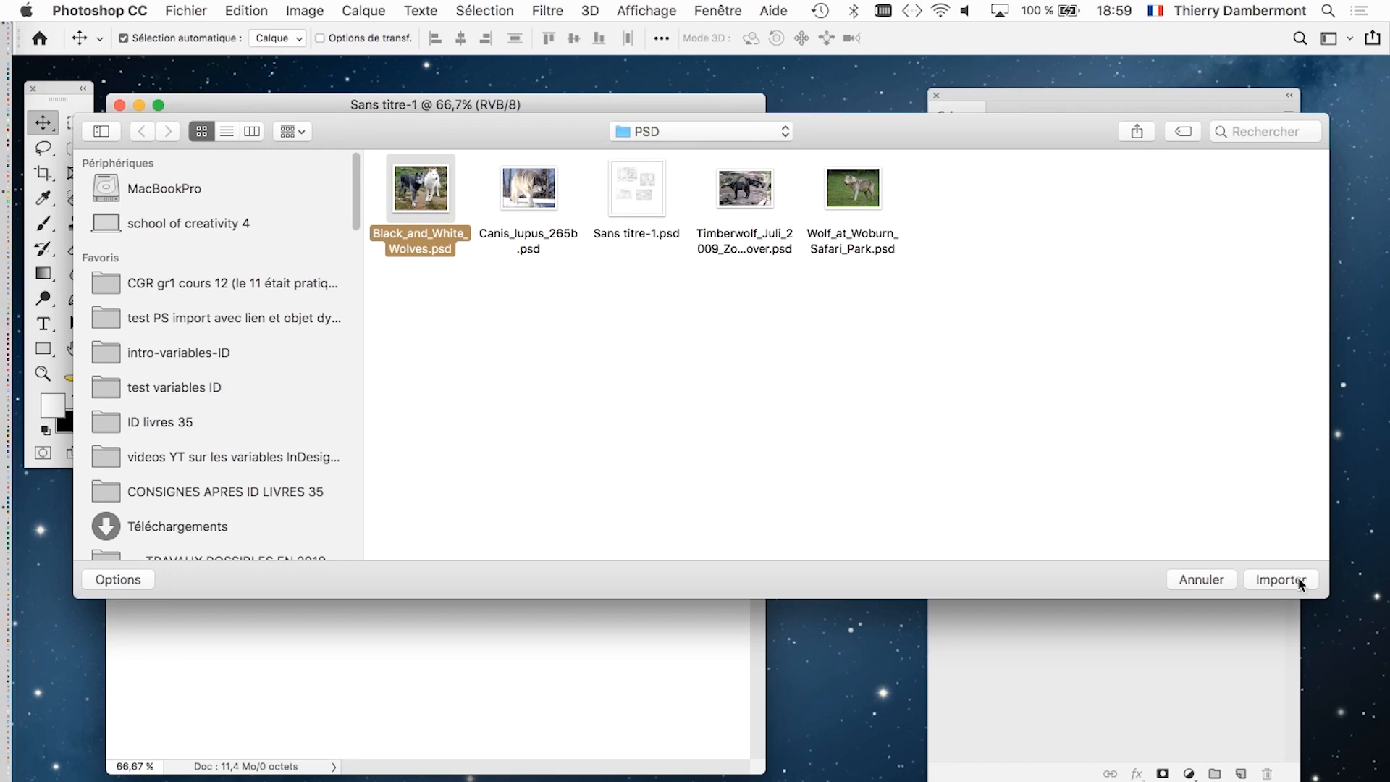
click(1299, 579)
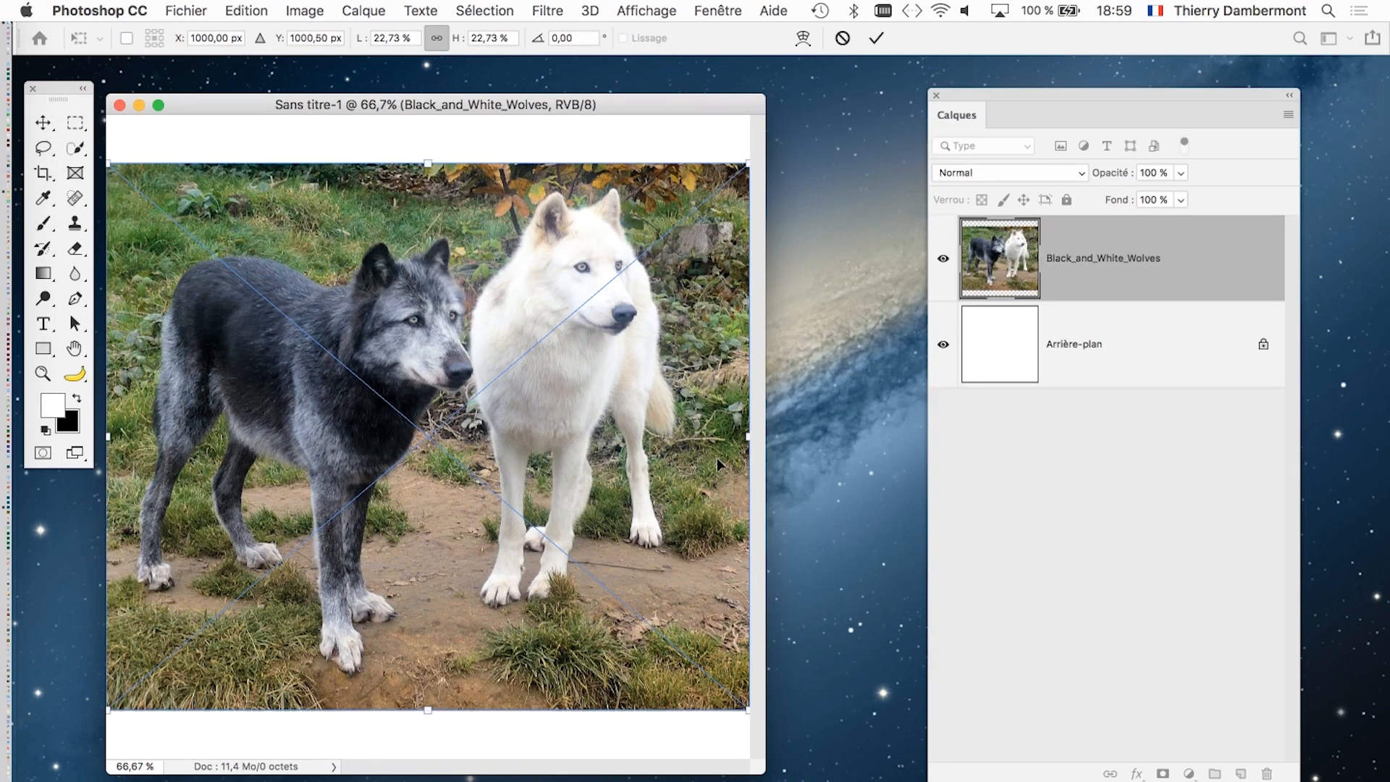
Scale the placed wolves image down to about 13.6%, move it near the page's upper middle, and enlarge the document window.
drag(748, 710, 527, 435)
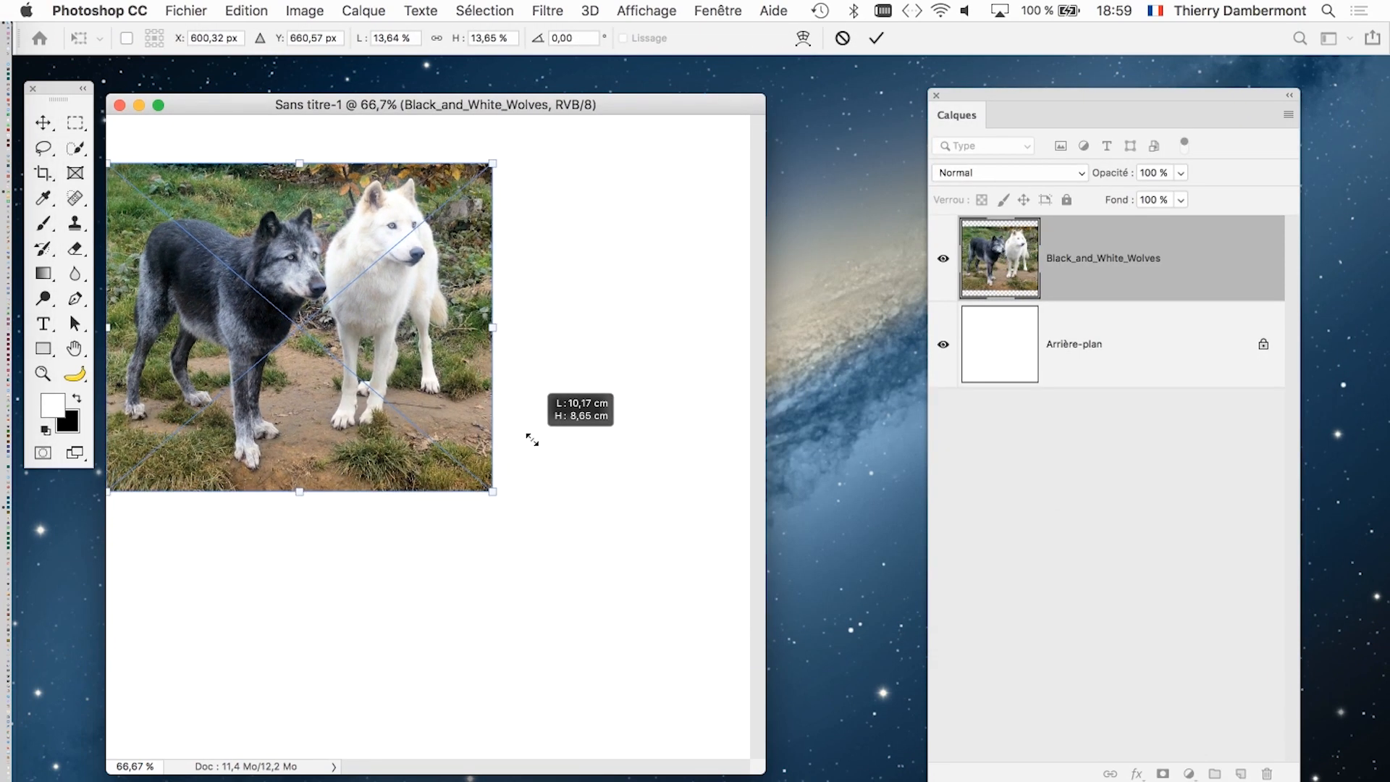
click(876, 38)
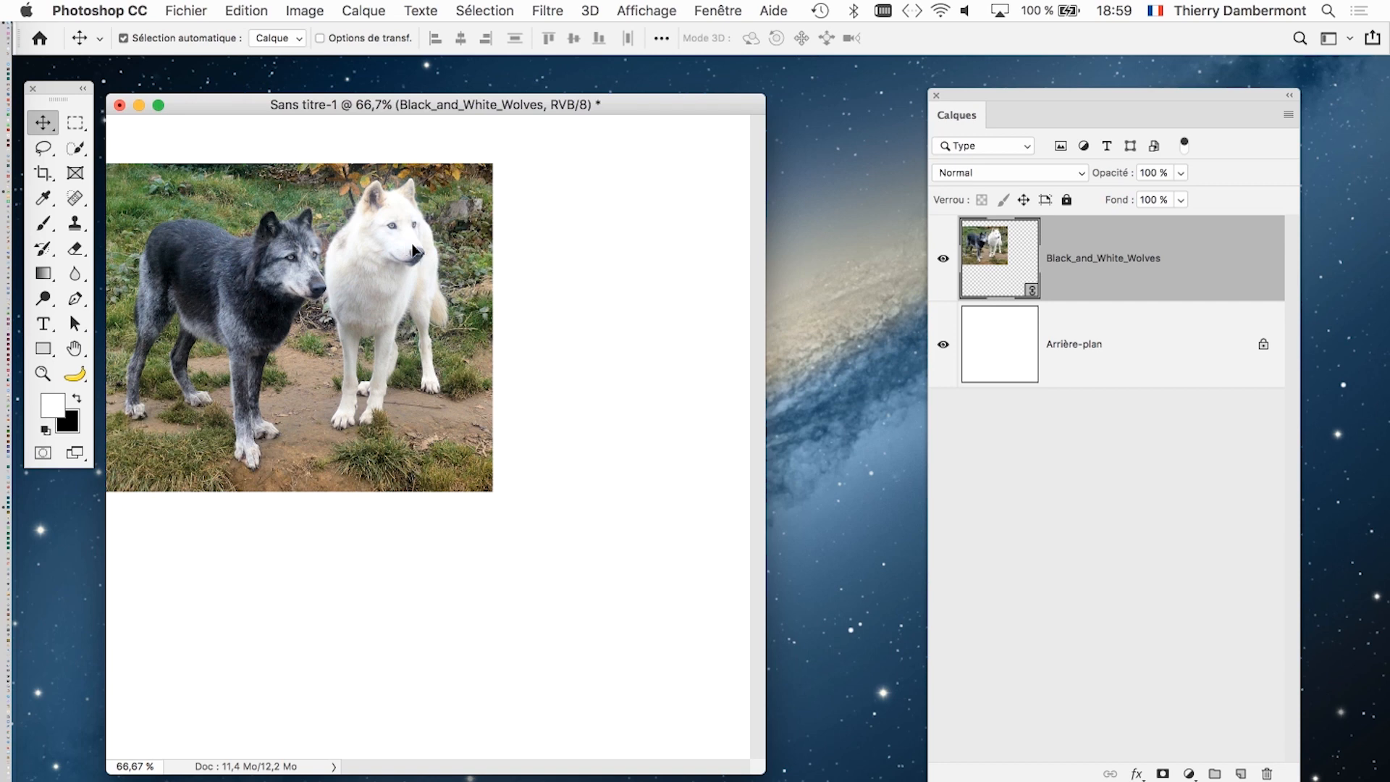
drag(419, 259, 513, 294)
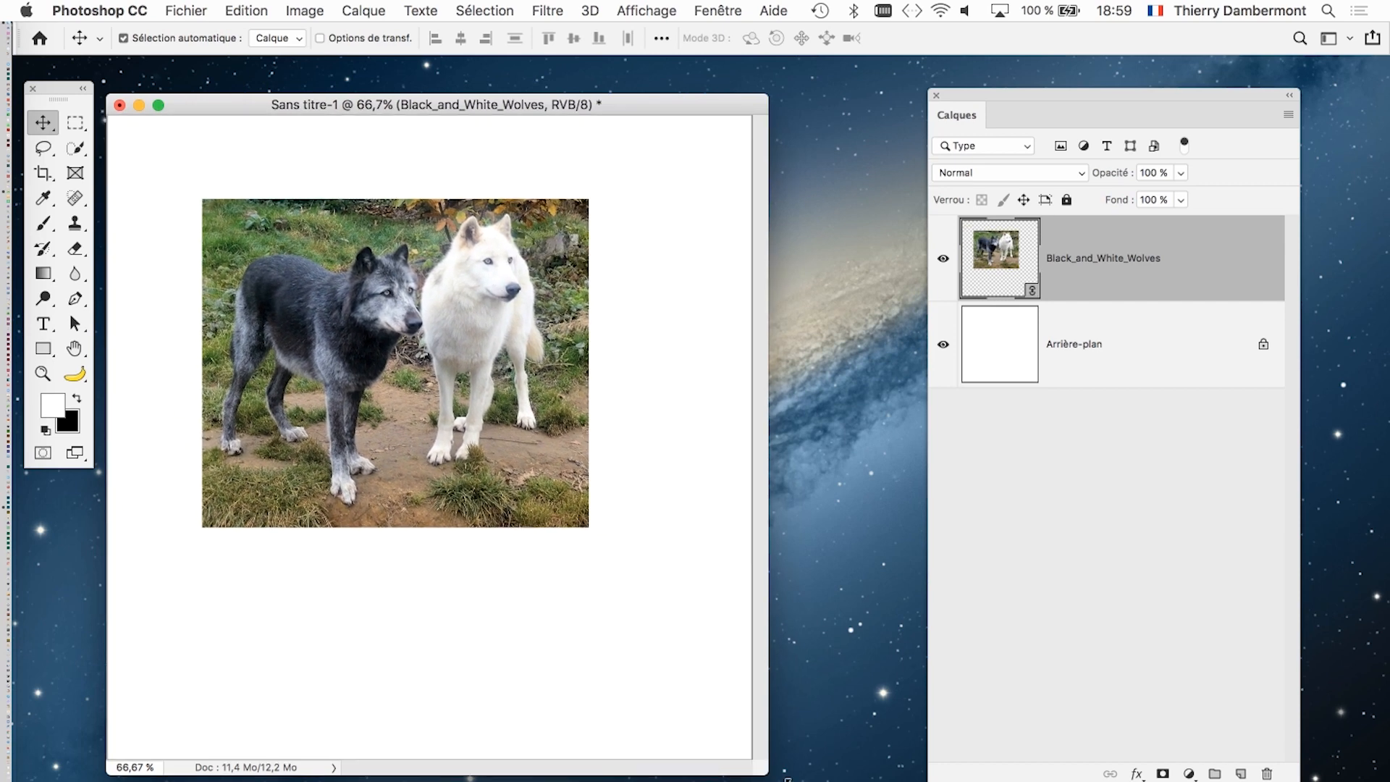
drag(764, 772, 918, 780)
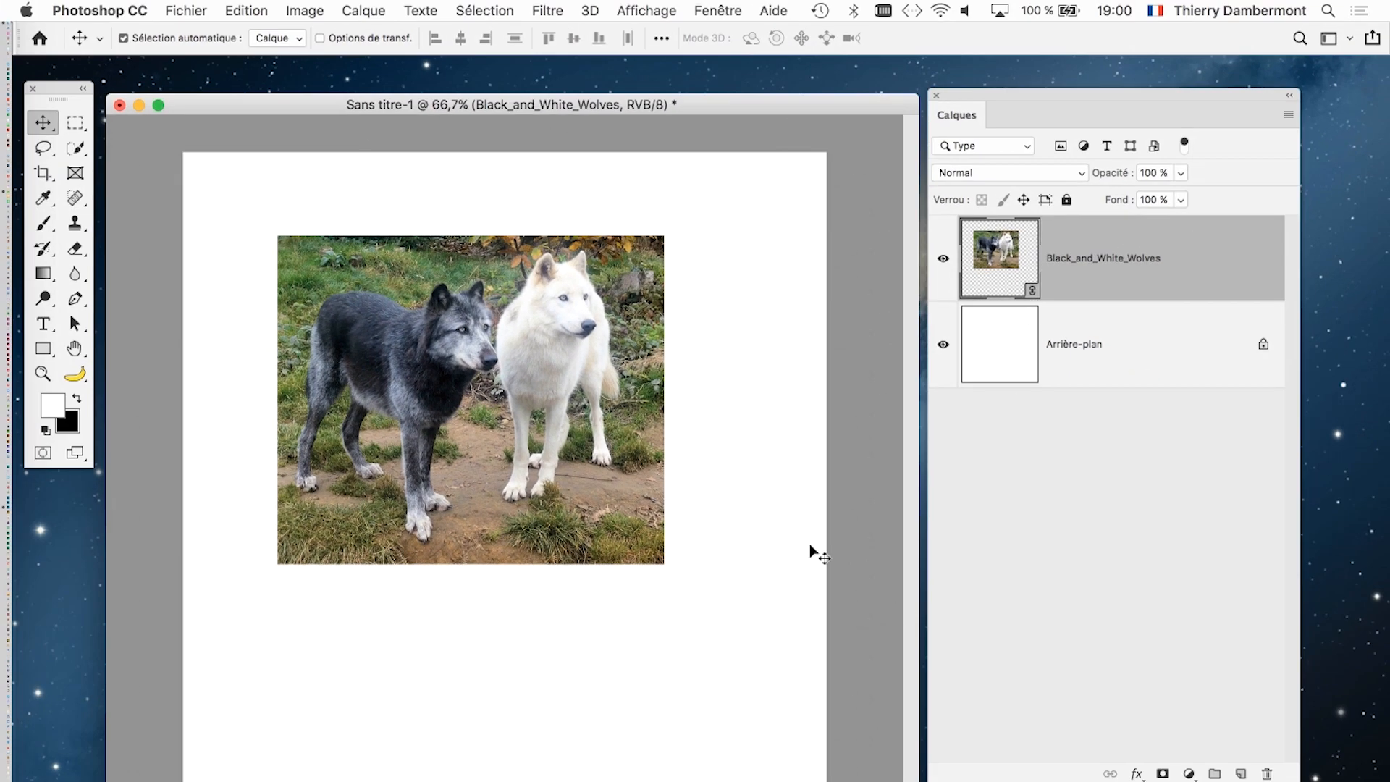
Save the document as Sans titre-2.psd in the PSD folder with maximum compatibility, and close it along with the home screen.
click(203, 10)
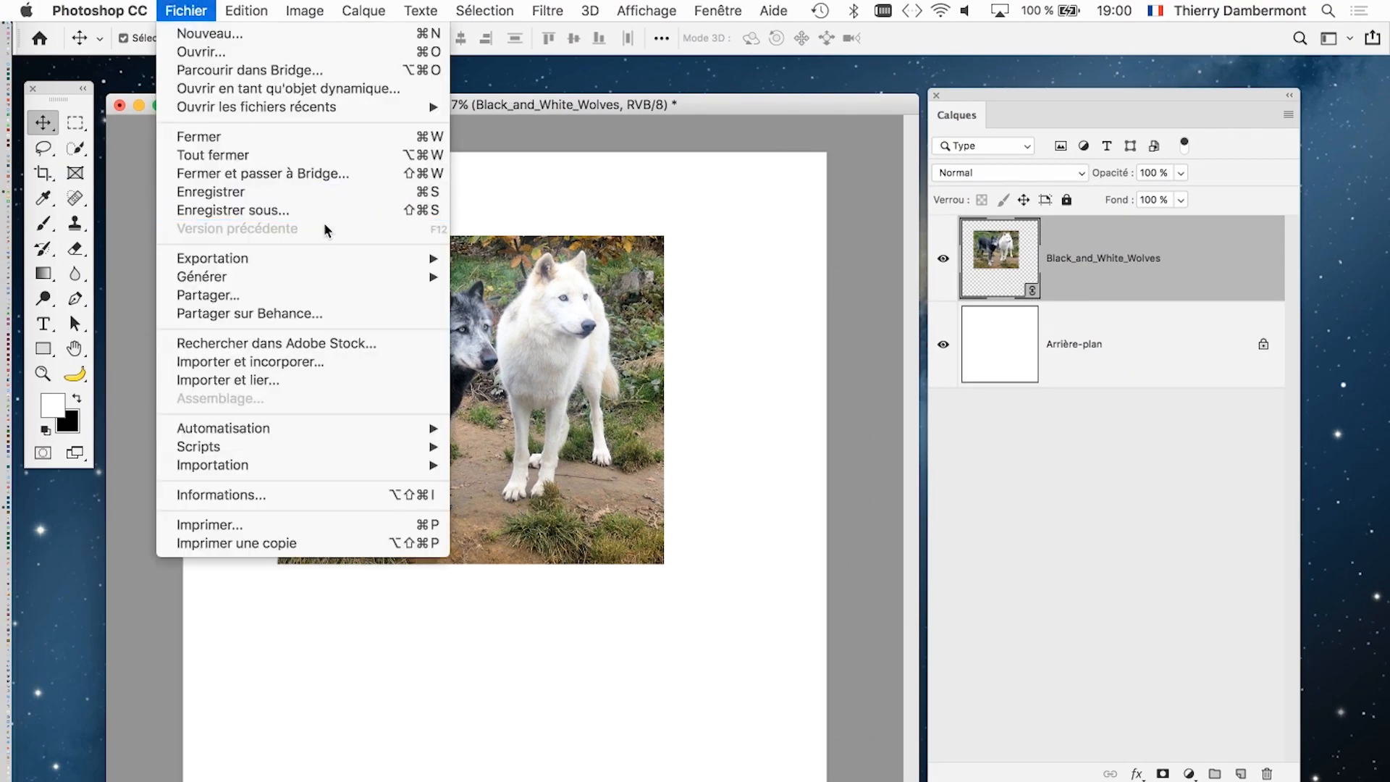
click(323, 208)
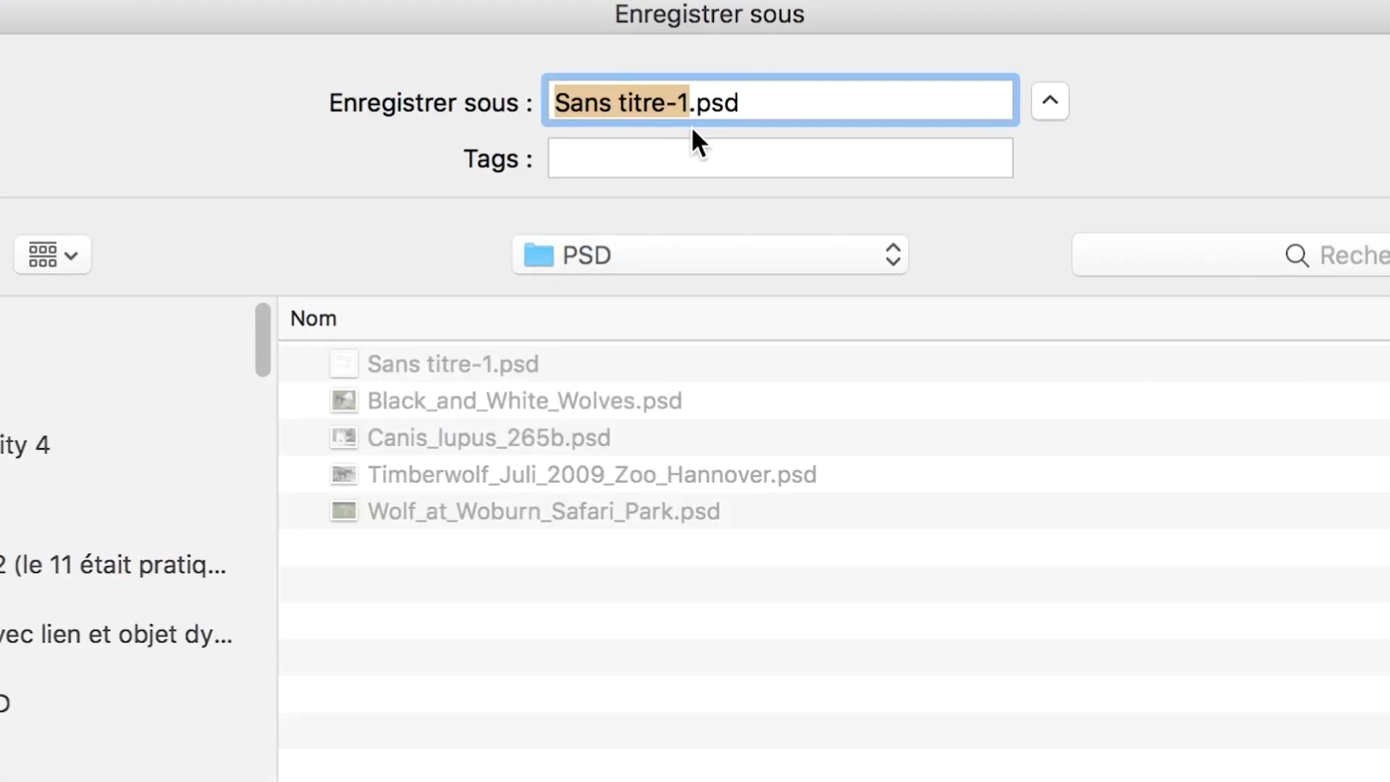
click(686, 116)
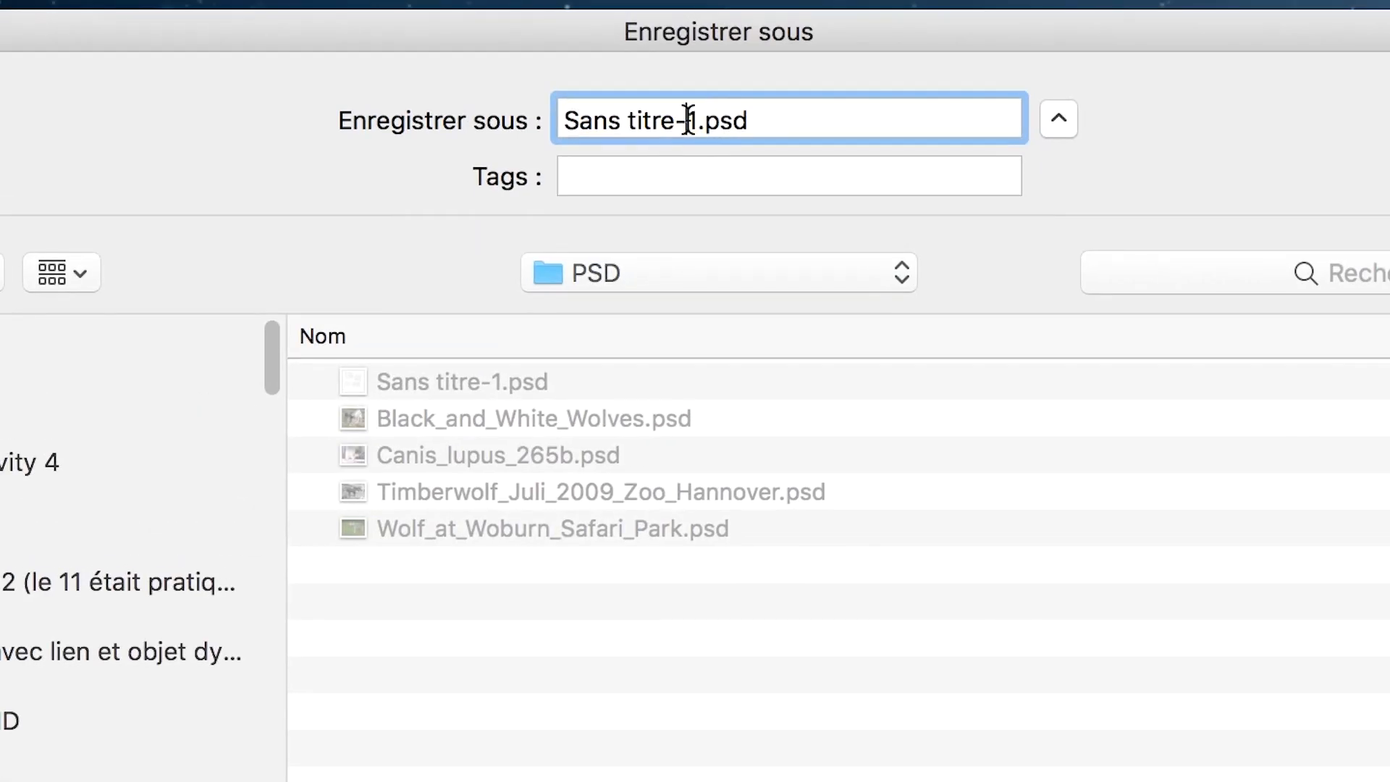
drag(687, 120, 694, 123)
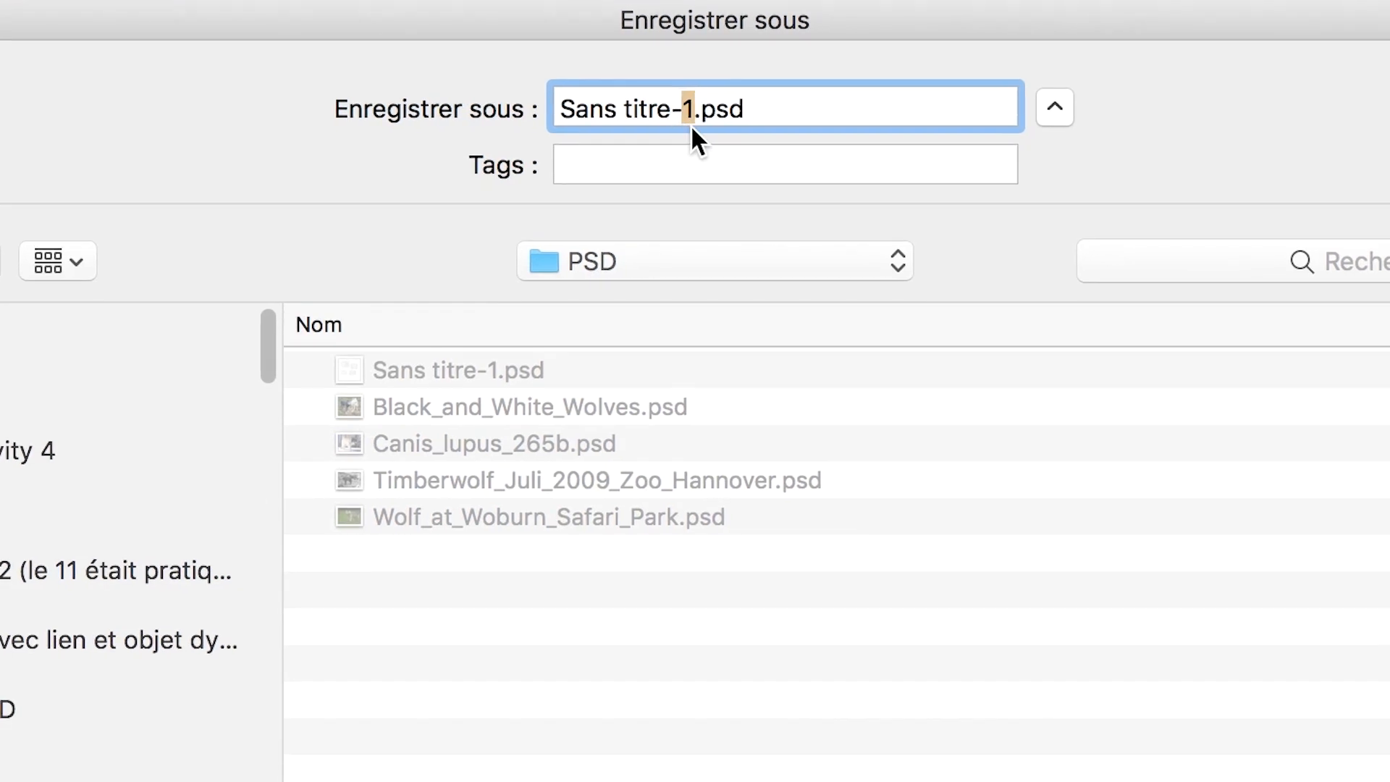
text(2)
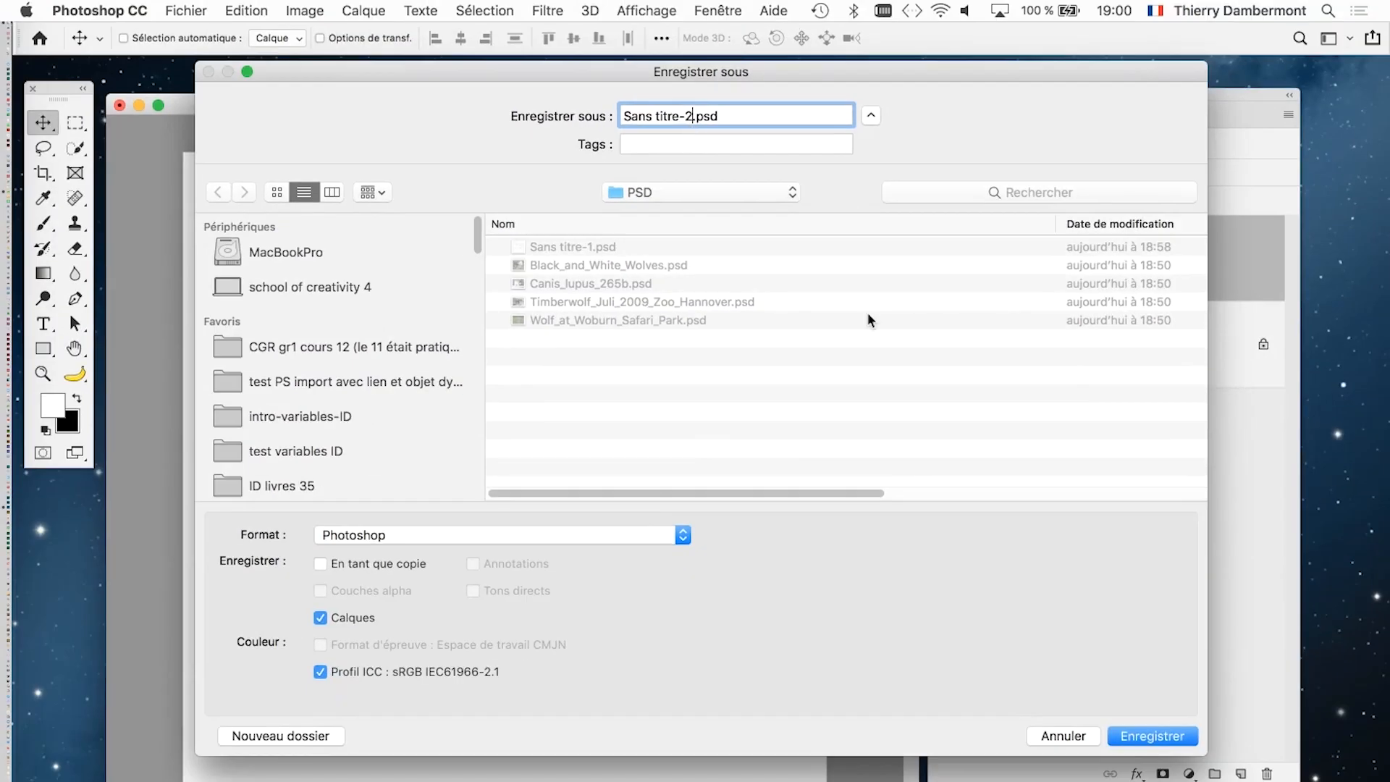
click(1153, 736)
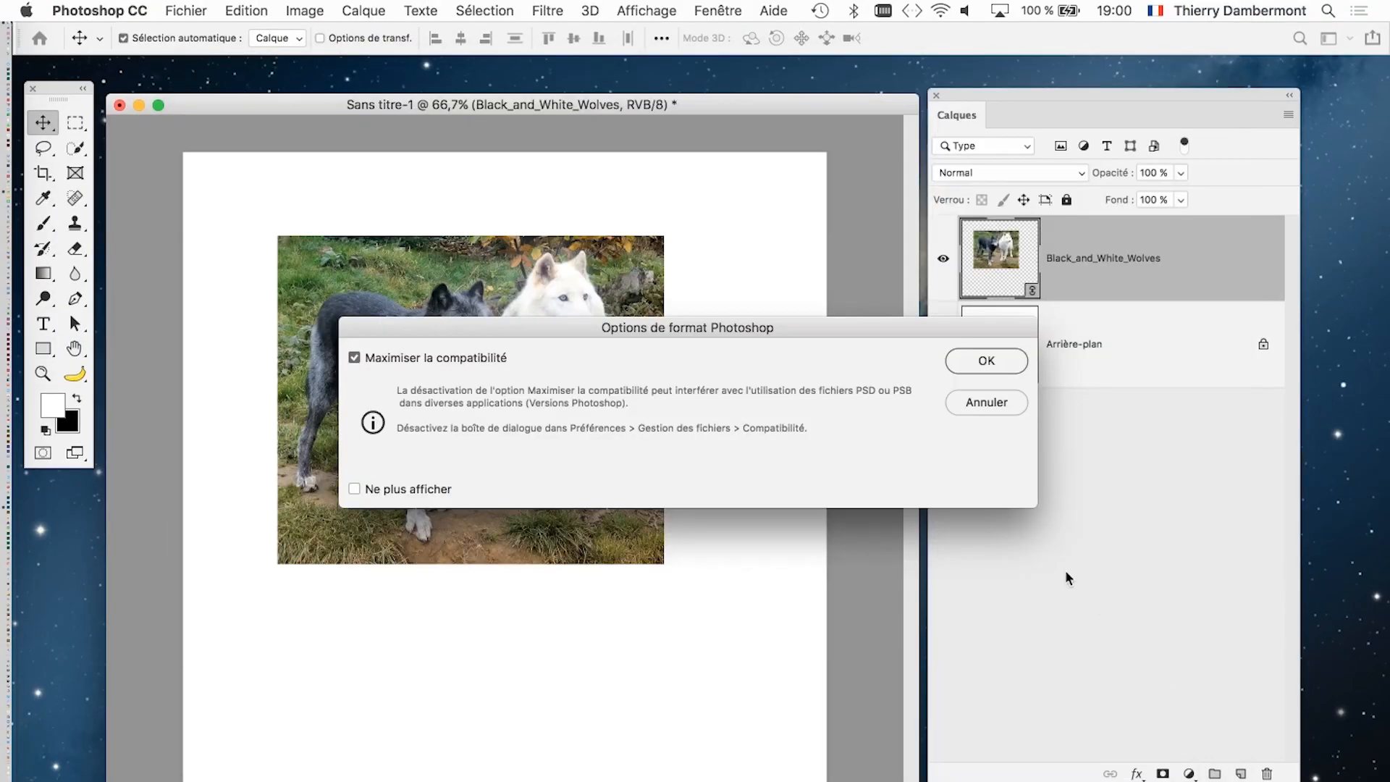
click(993, 357)
click(119, 105)
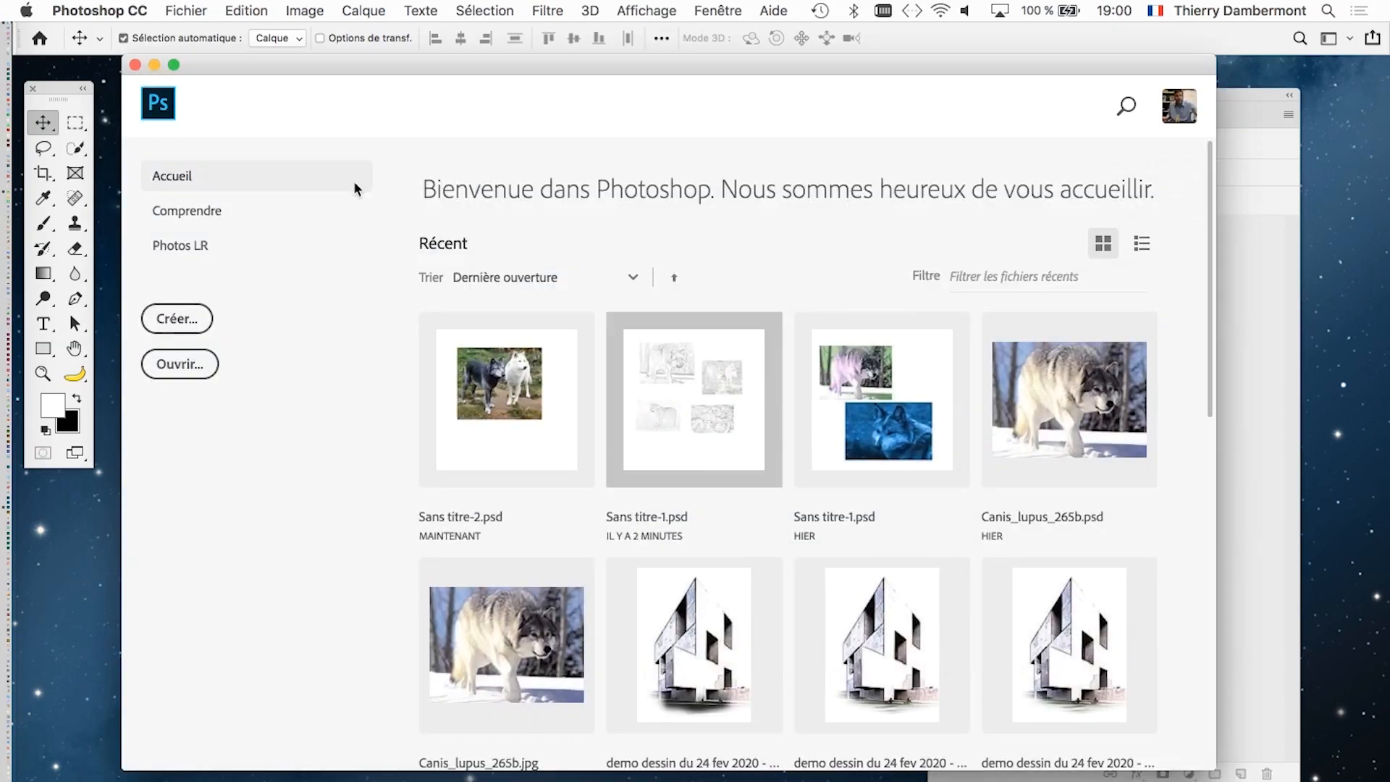
click(134, 65)
Switch to Finder and open Black_and_White_Wolves.psd from the PSD folder, with its window enlarged to show the whole image.
key(super+Tab)
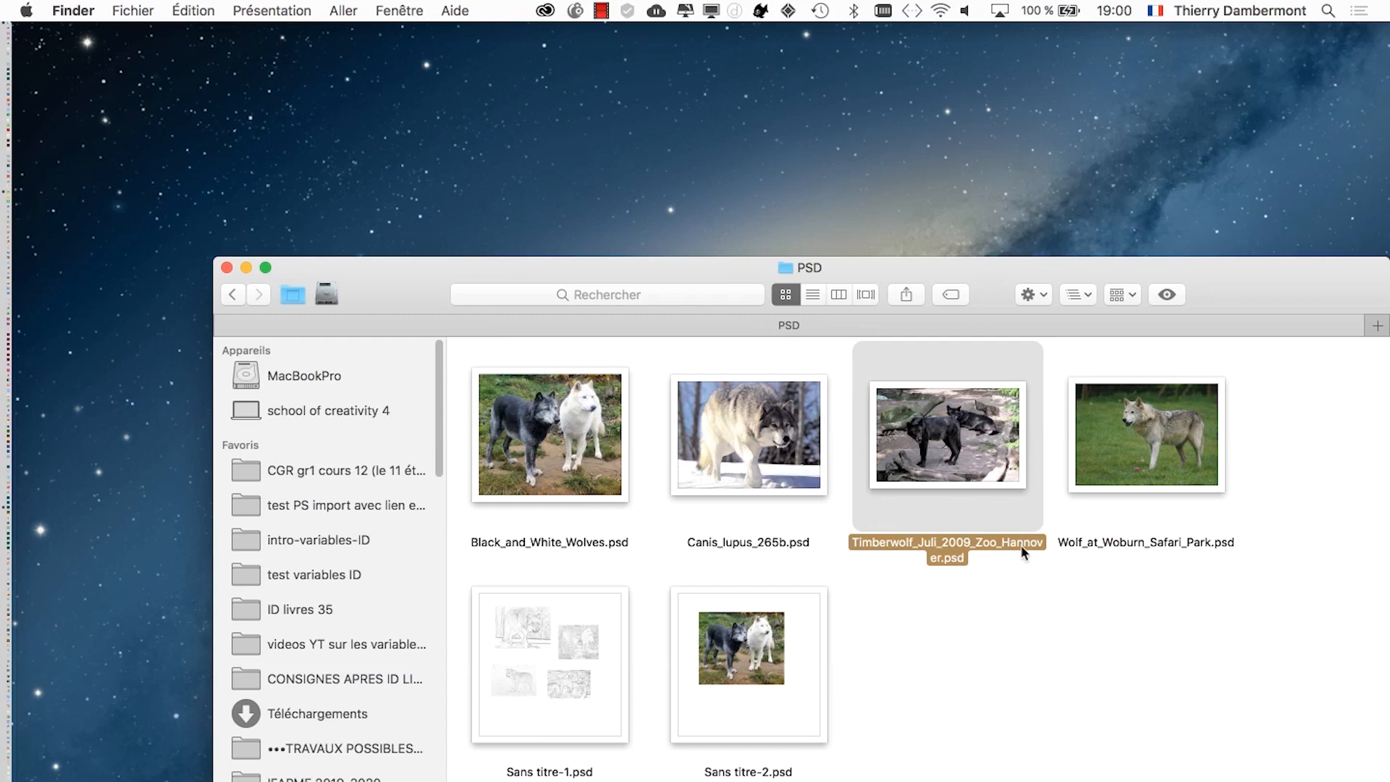
click(844, 506)
click(592, 469)
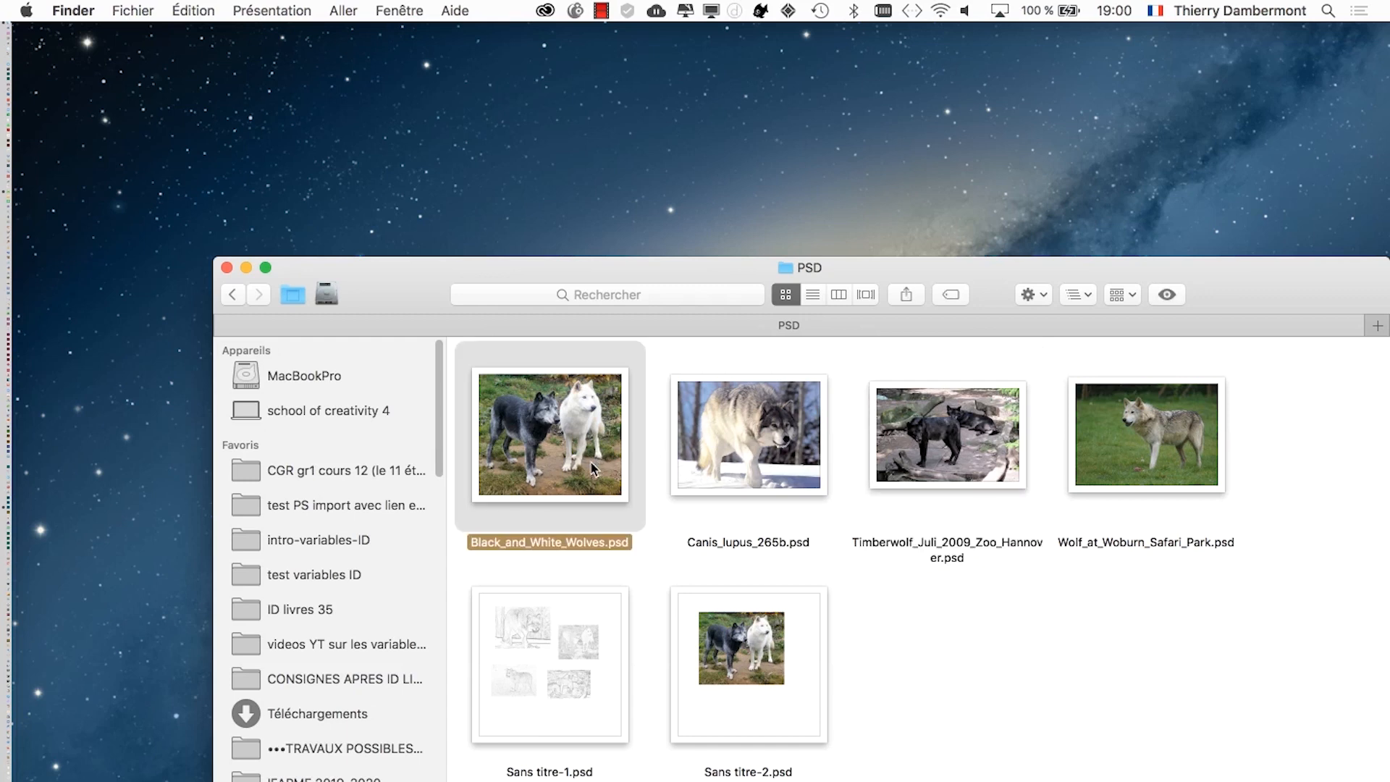
drag(511, 285, 410, 77)
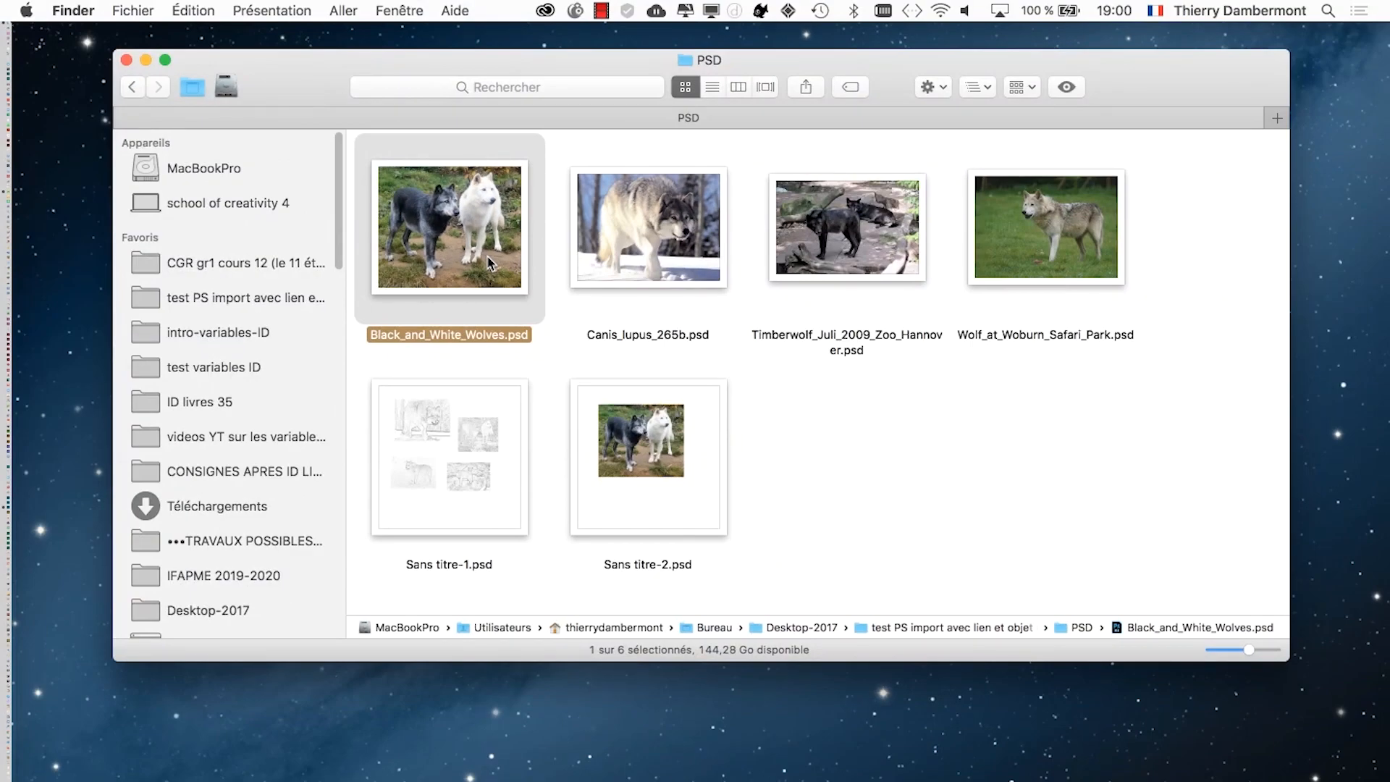
double_click(491, 263)
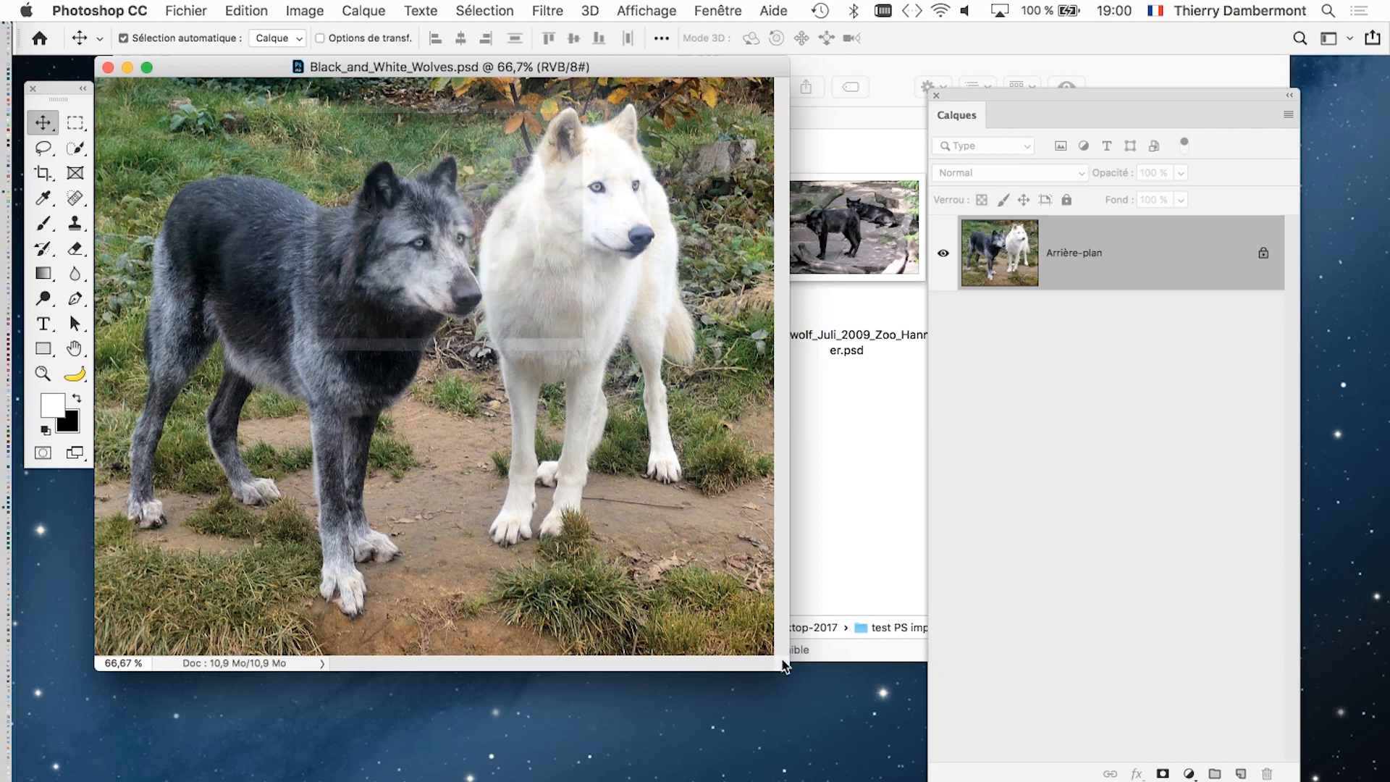
drag(784, 666, 818, 731)
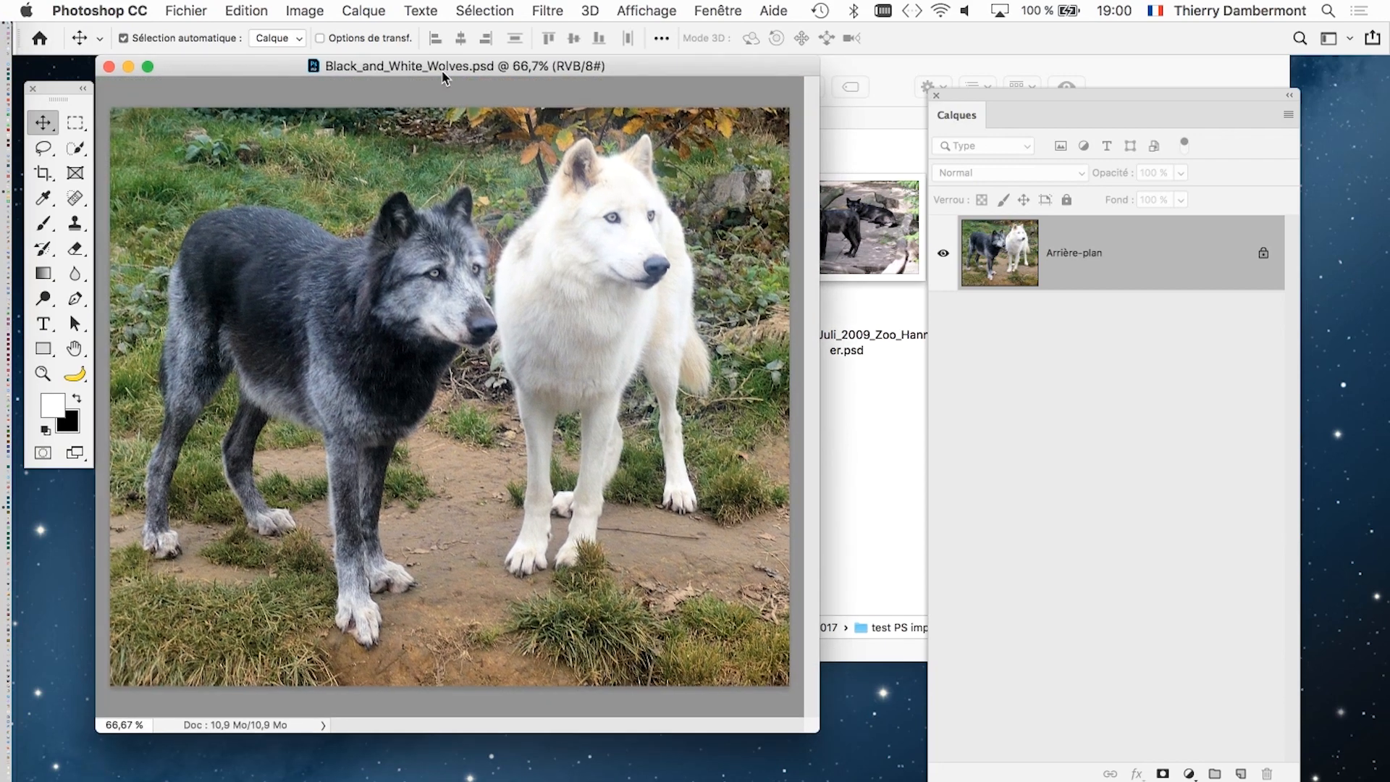
drag(444, 76, 474, 97)
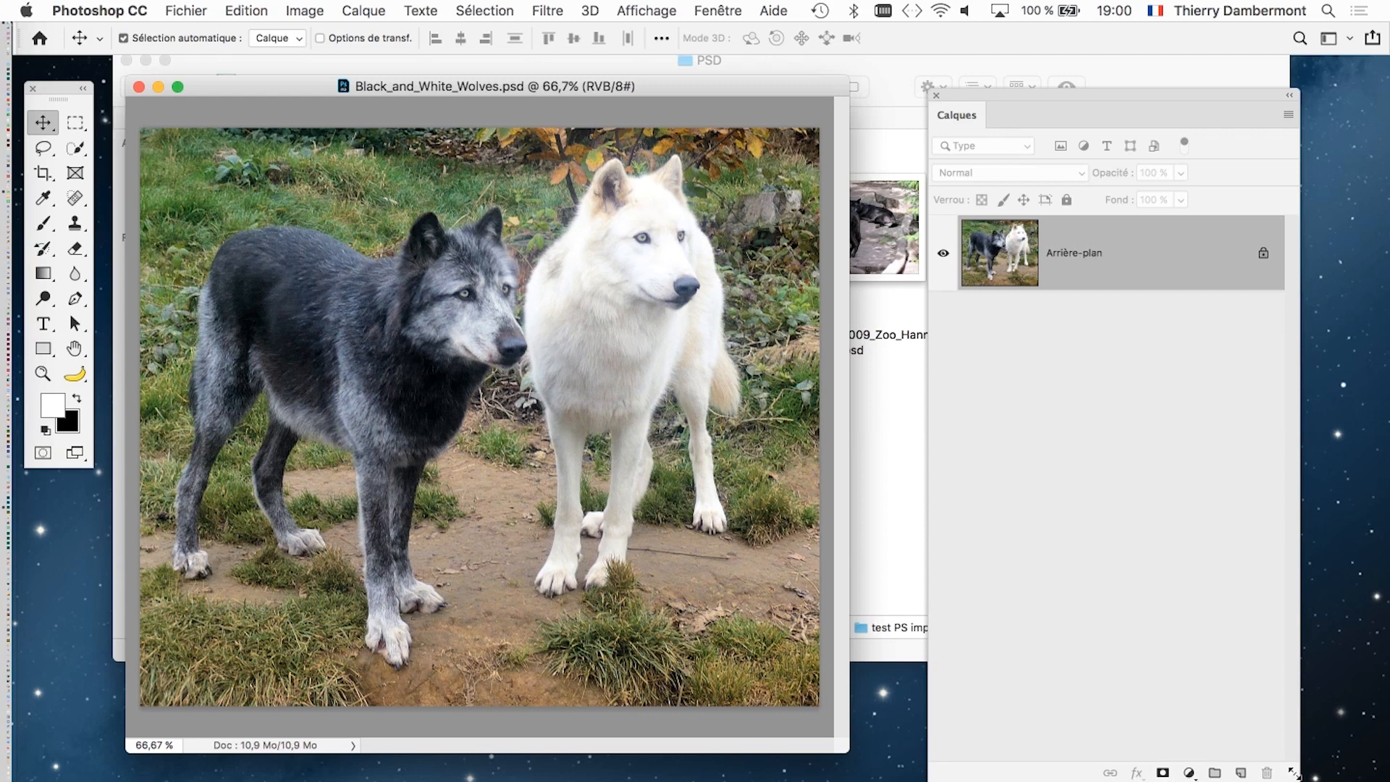
Add a Hue/Saturation adjustment layer above the wolves photo with the hue set to -180.
drag(1192, 780, 1155, 441)
click(1150, 427)
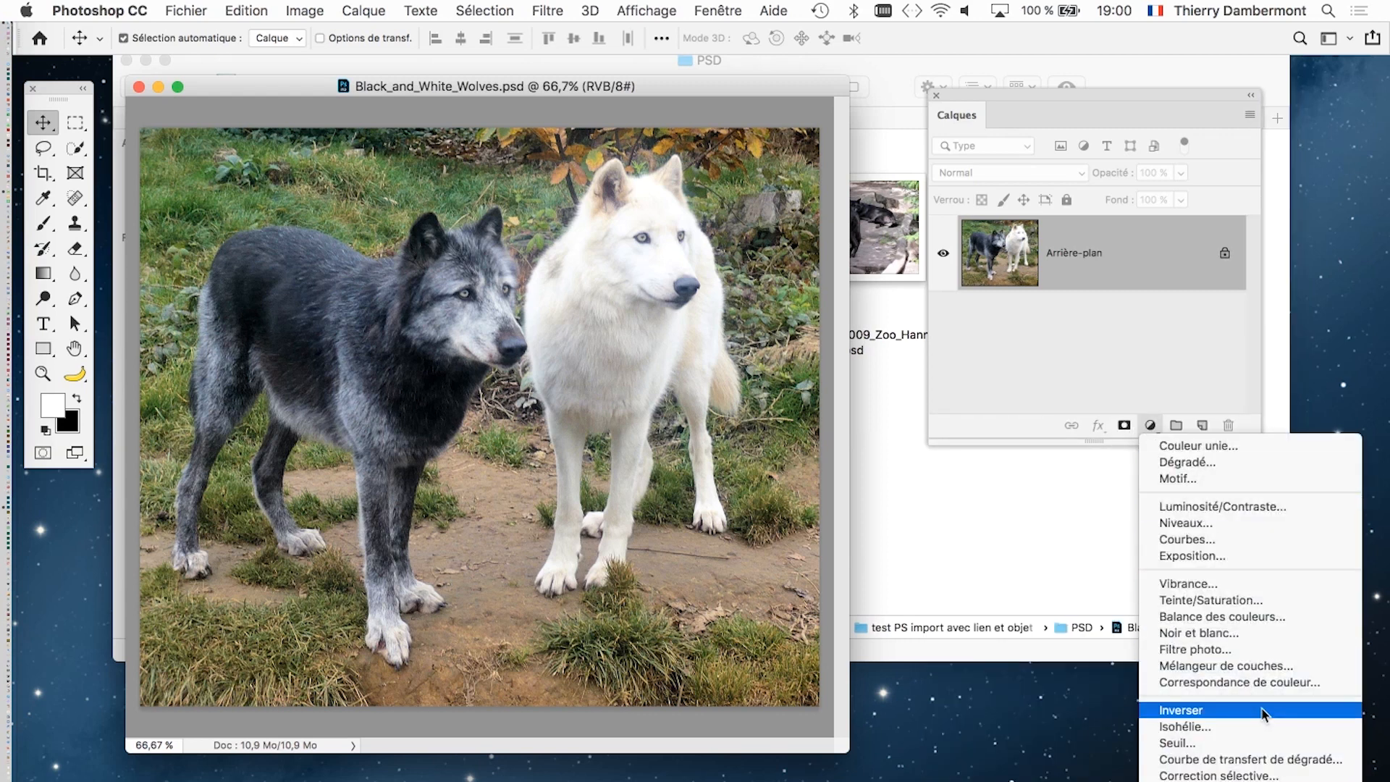
click(1256, 602)
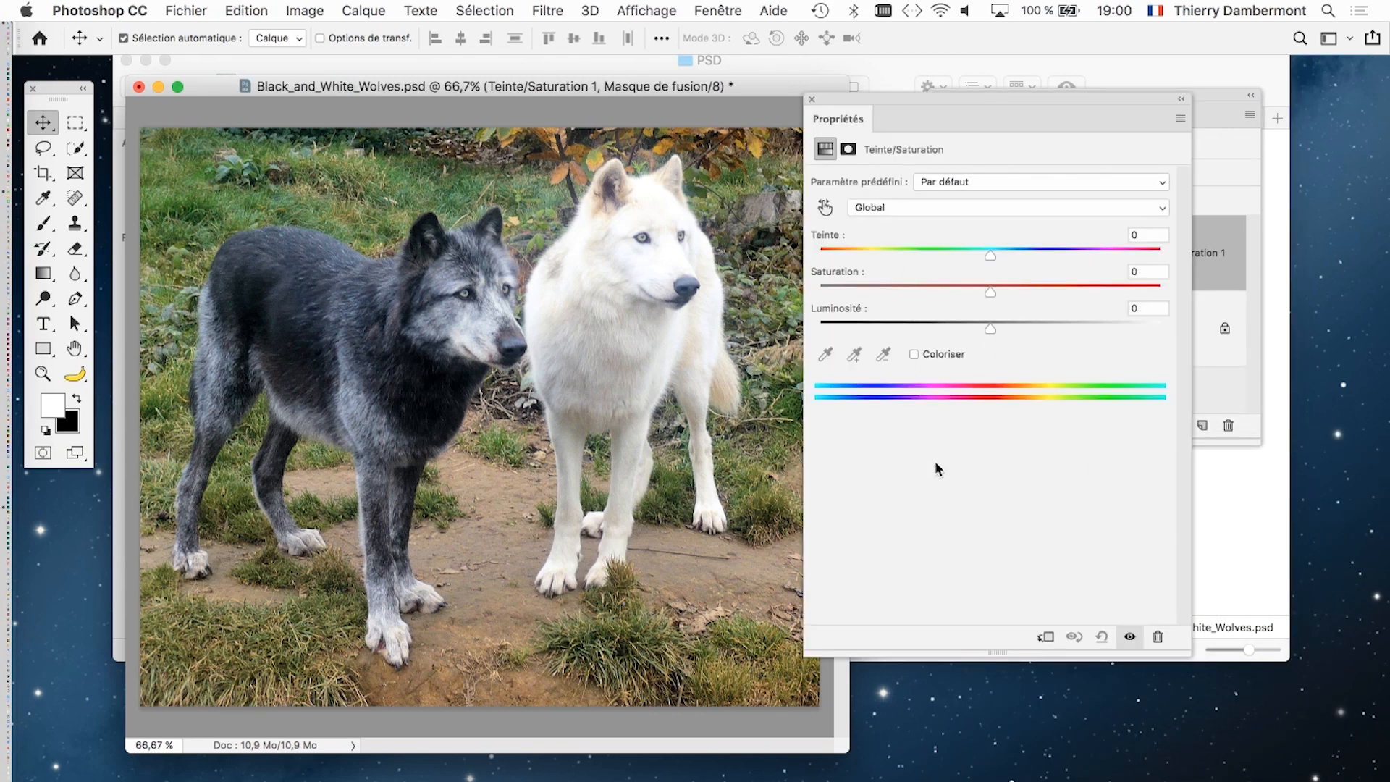
drag(888, 253, 808, 253)
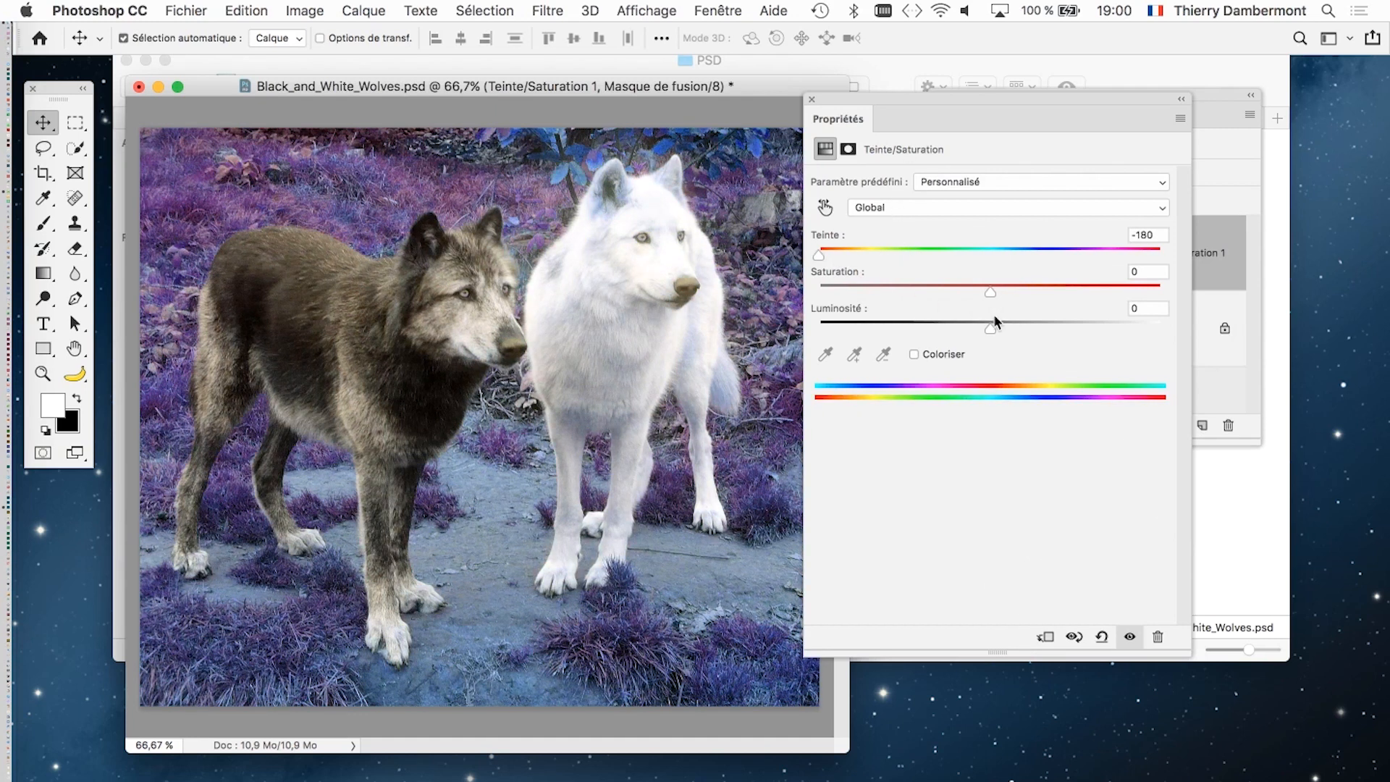
click(813, 99)
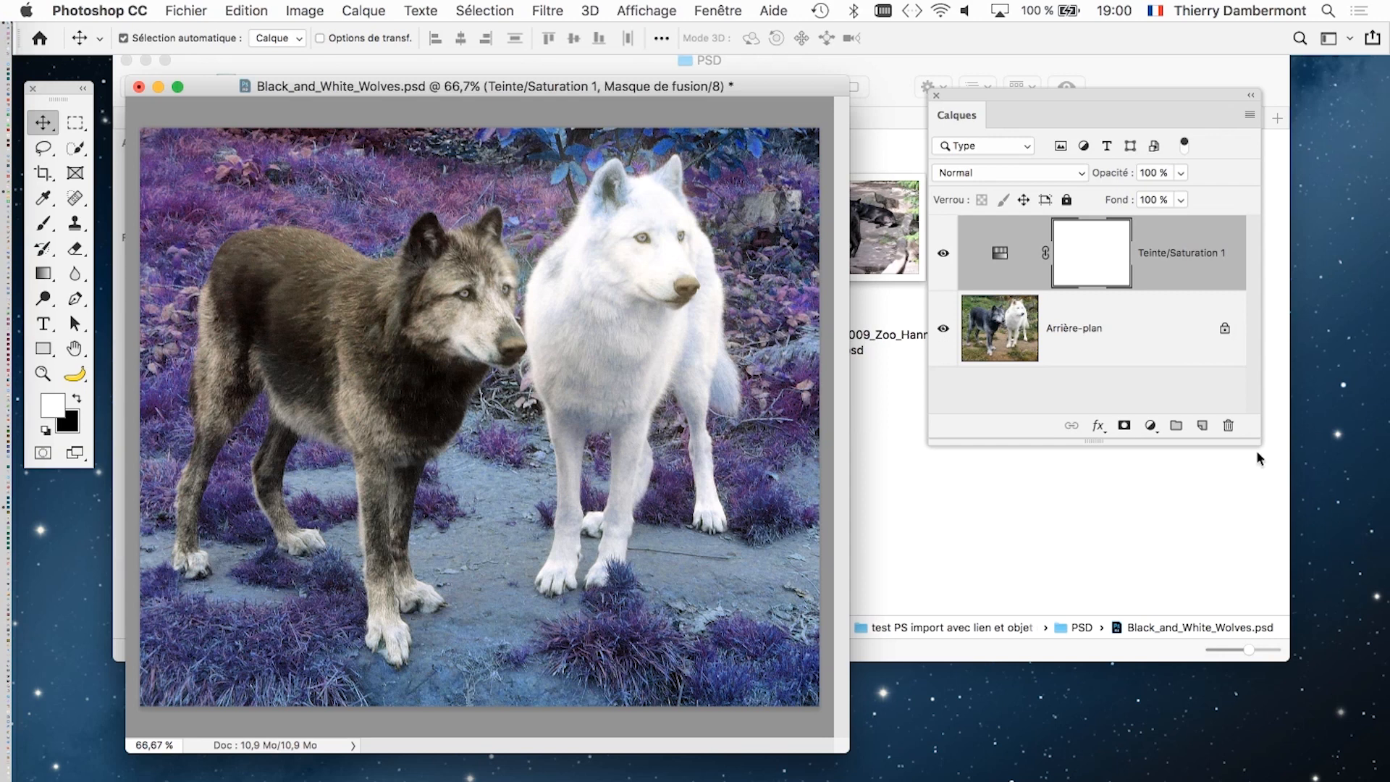
drag(1260, 441, 1356, 577)
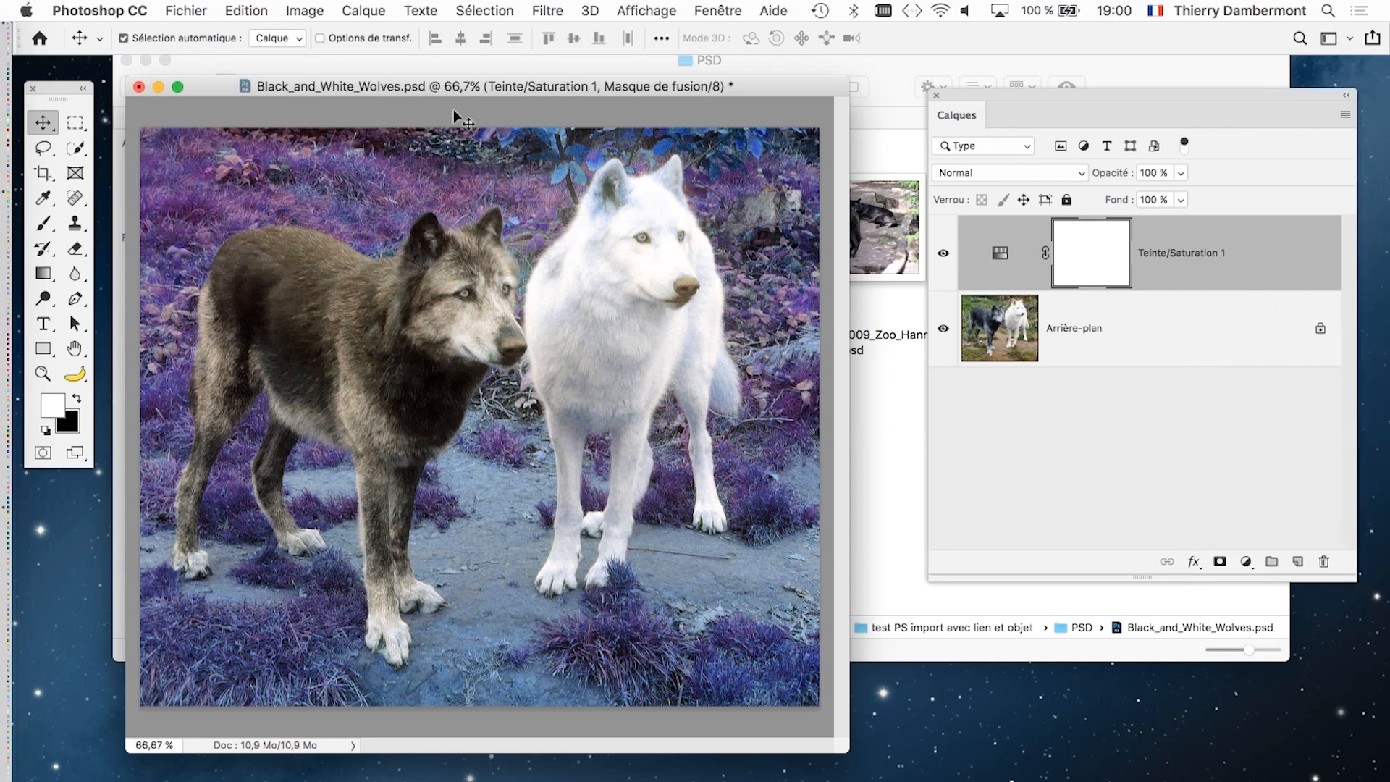
Save the recoloured Black_and_White_Wolves.psd with maximum compatibility and close it.
click(184, 10)
click(217, 191)
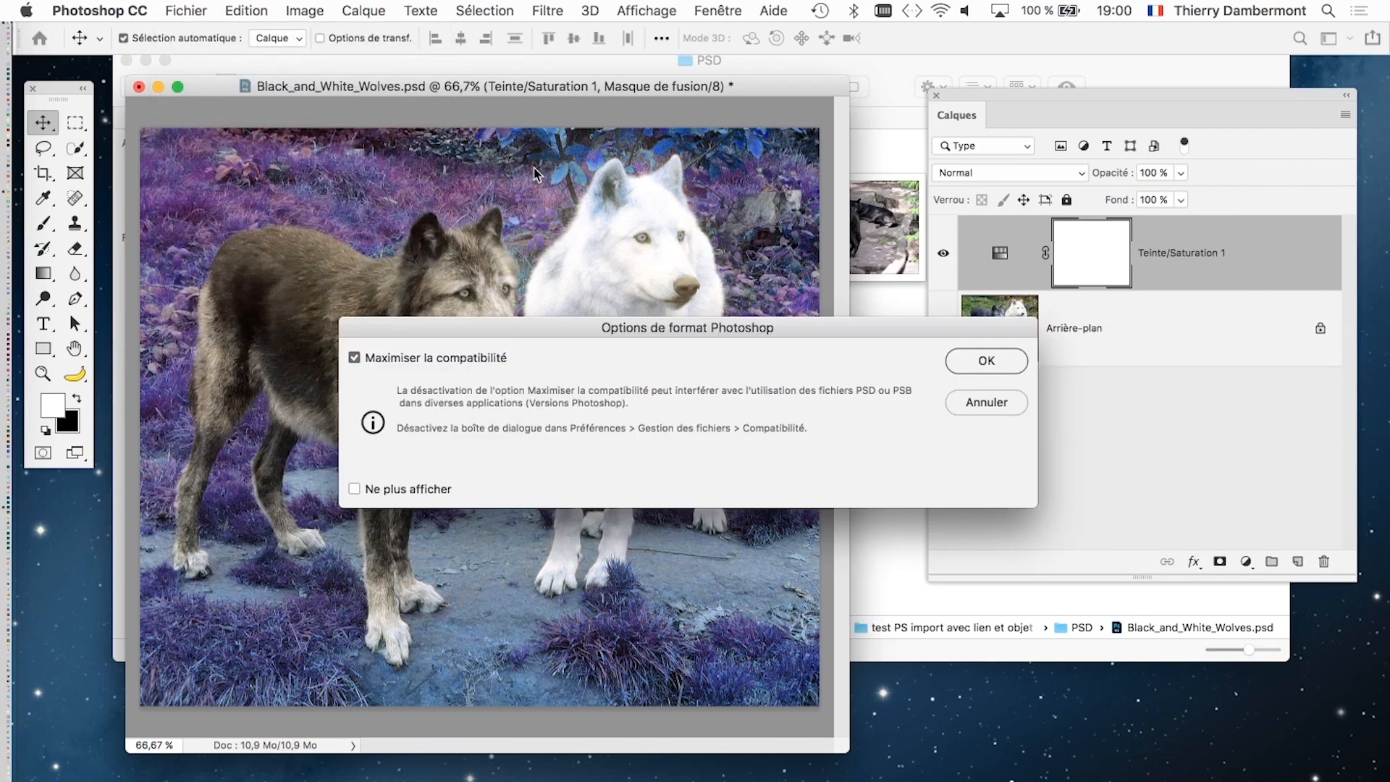
click(1000, 361)
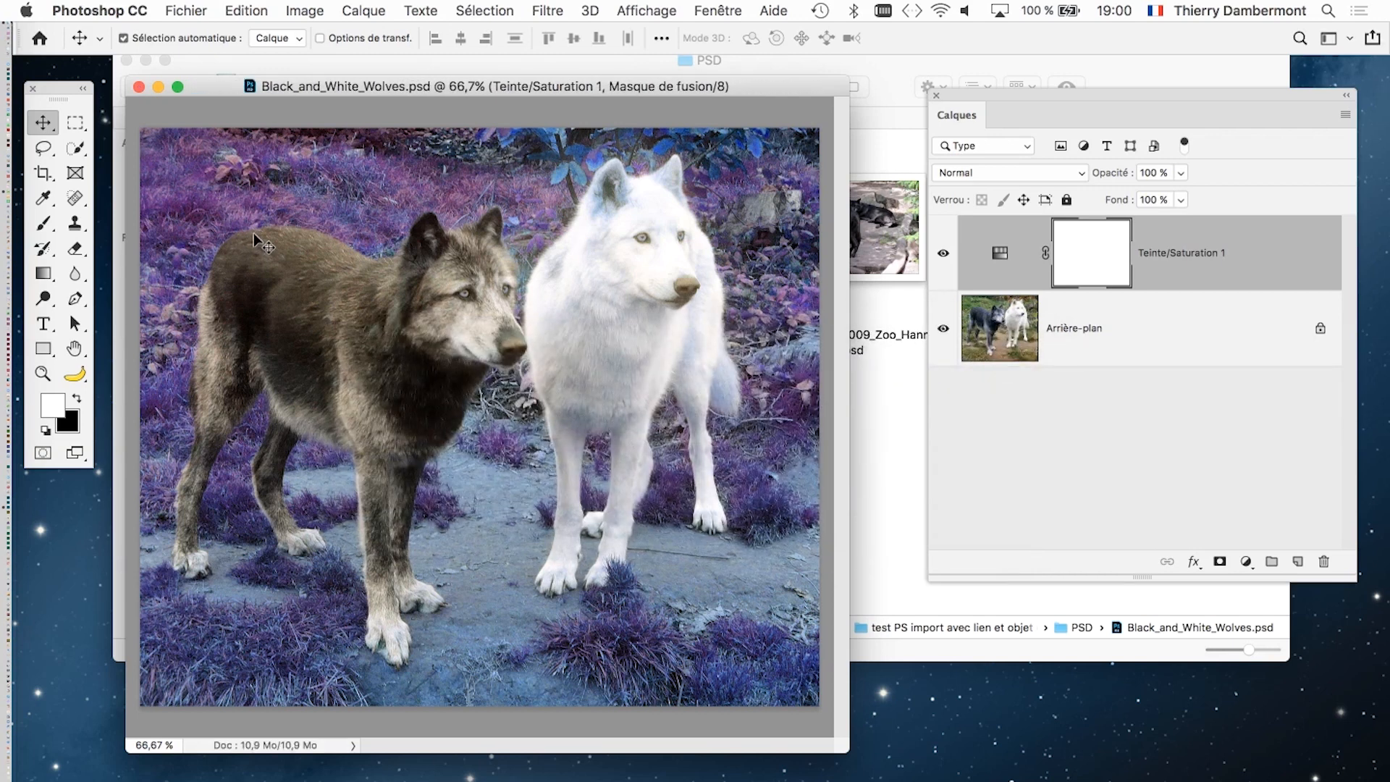
click(139, 86)
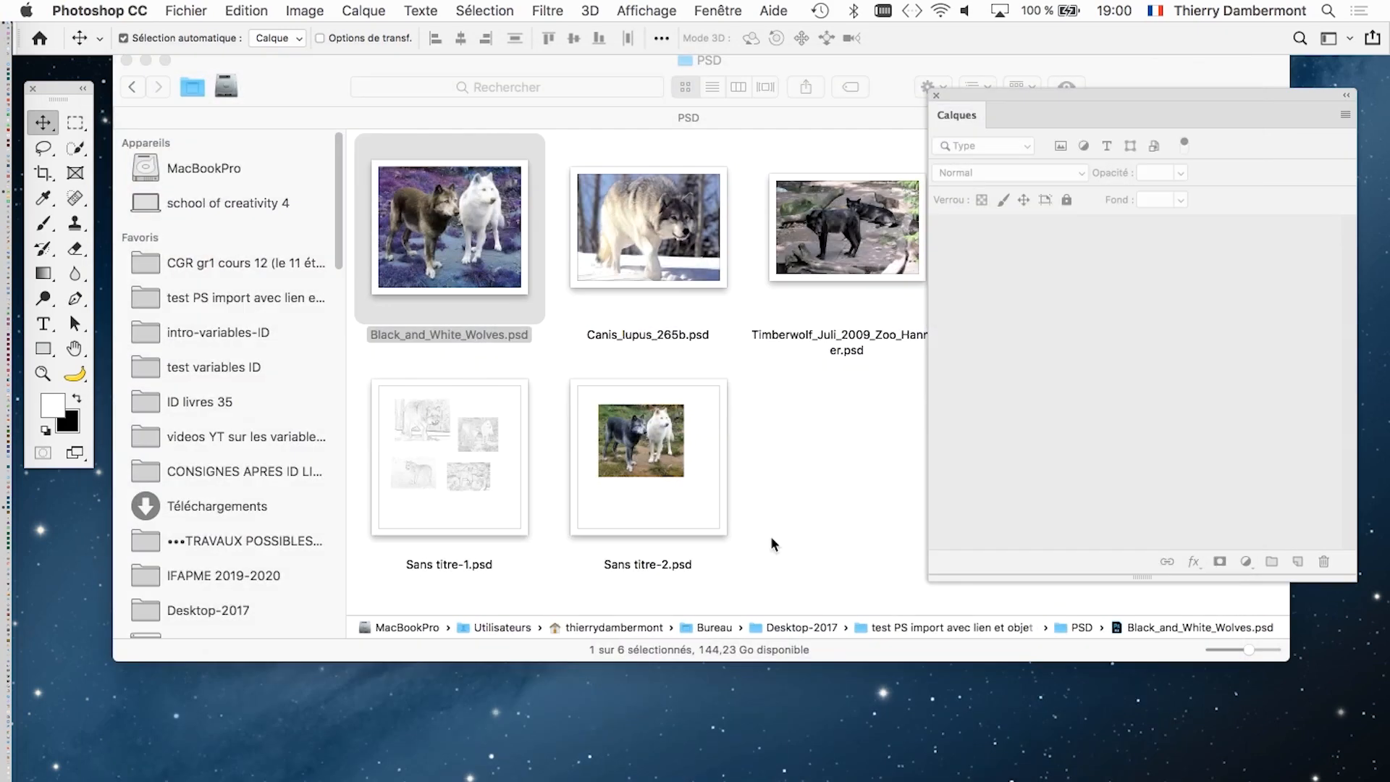
click(135, 66)
Switch back to Finder and open Sans titre-2.psd from the PSD folder.
click(771, 536)
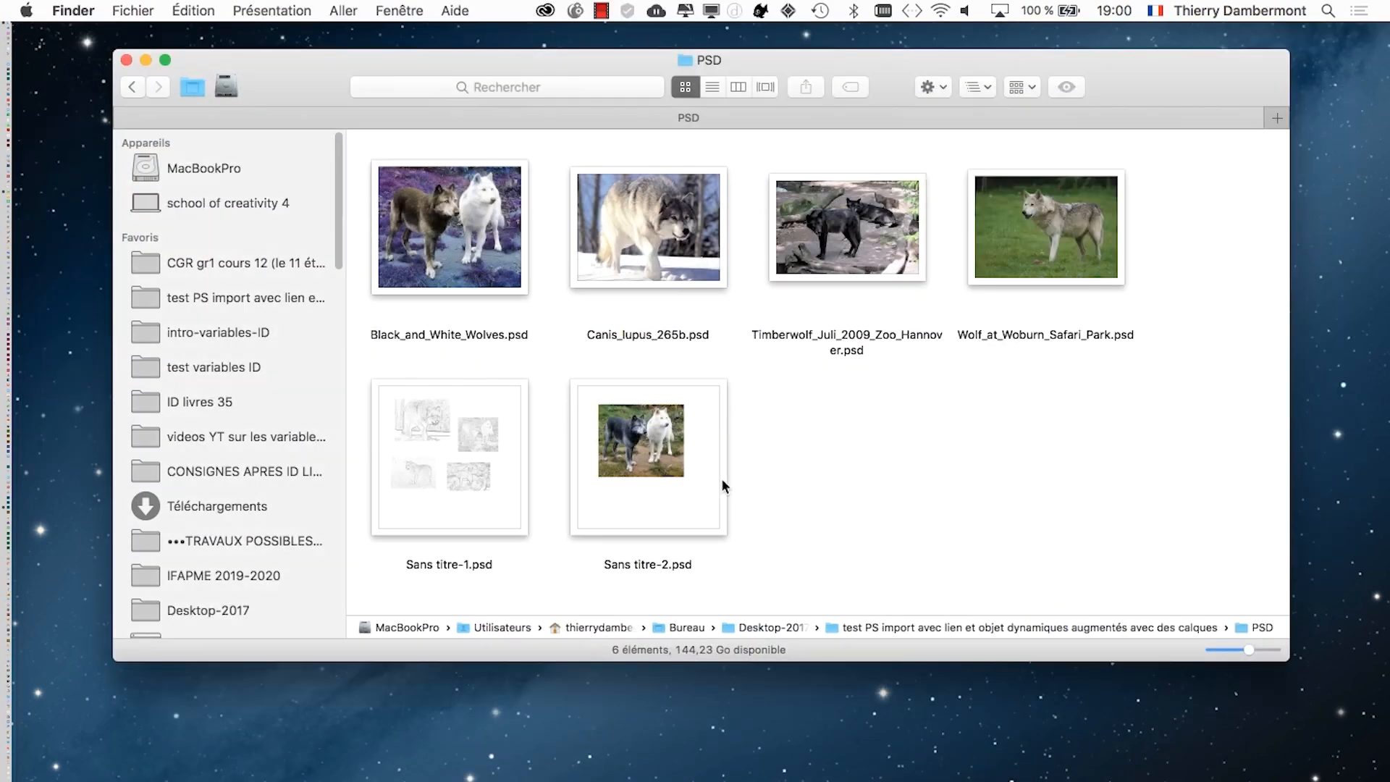
click(676, 472)
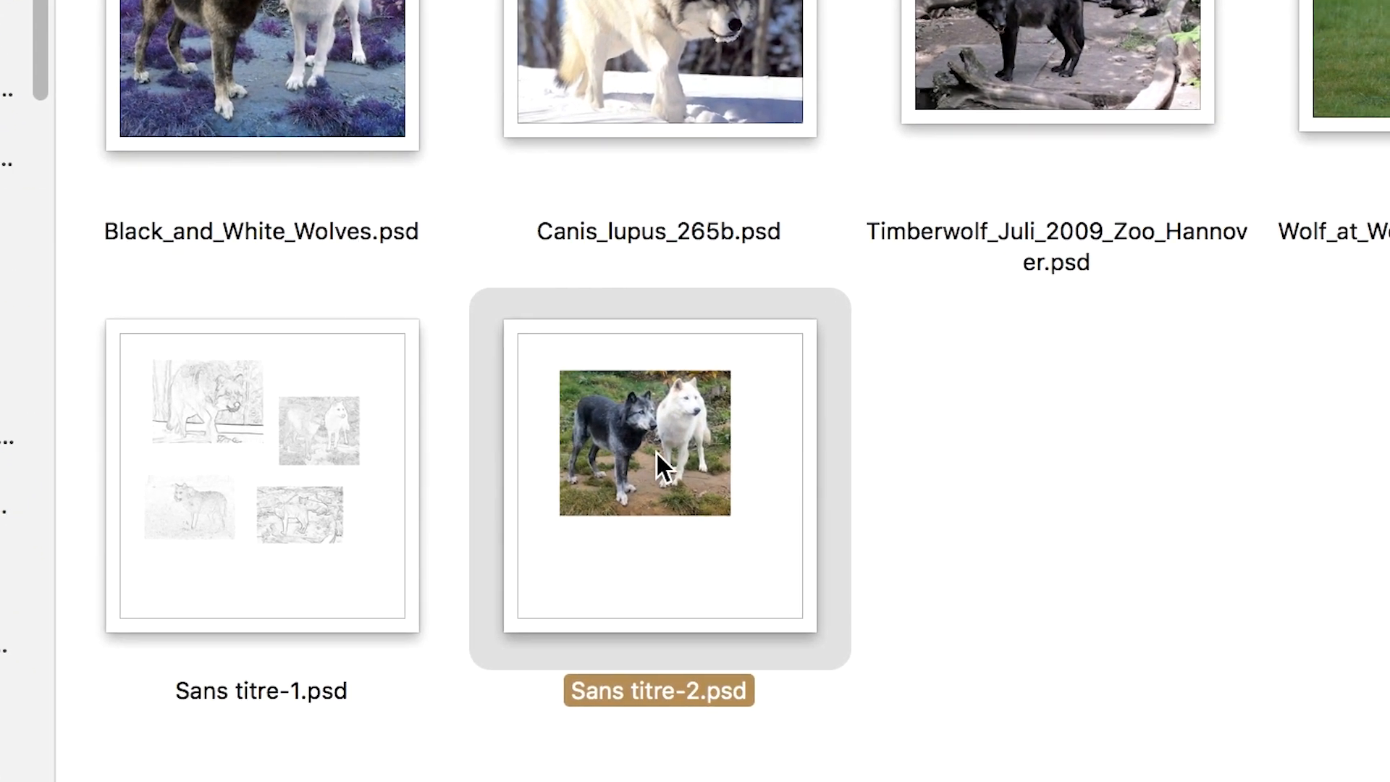
double_click(781, 552)
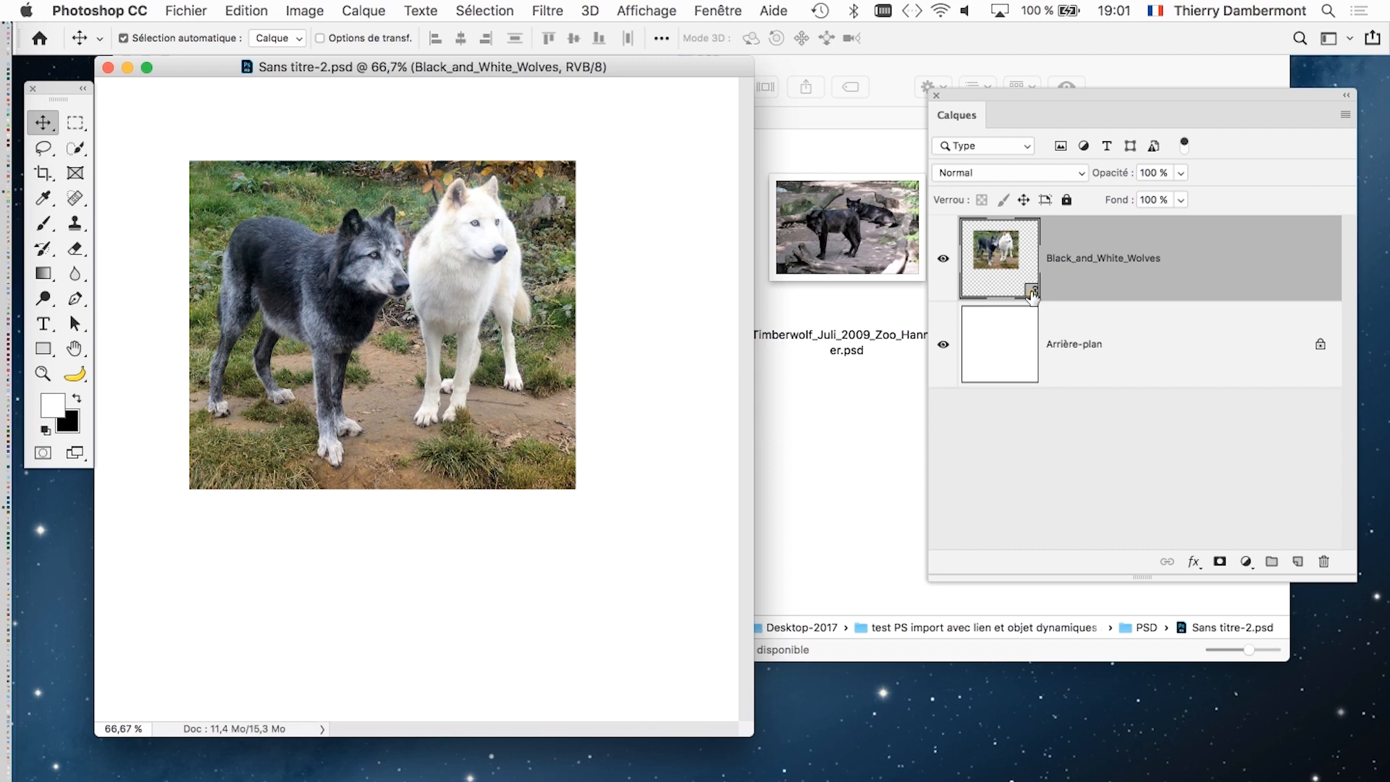
Open the source file of the linked Black_and_White_Wolves layer and detach it into its own floating window.
double_click(1032, 292)
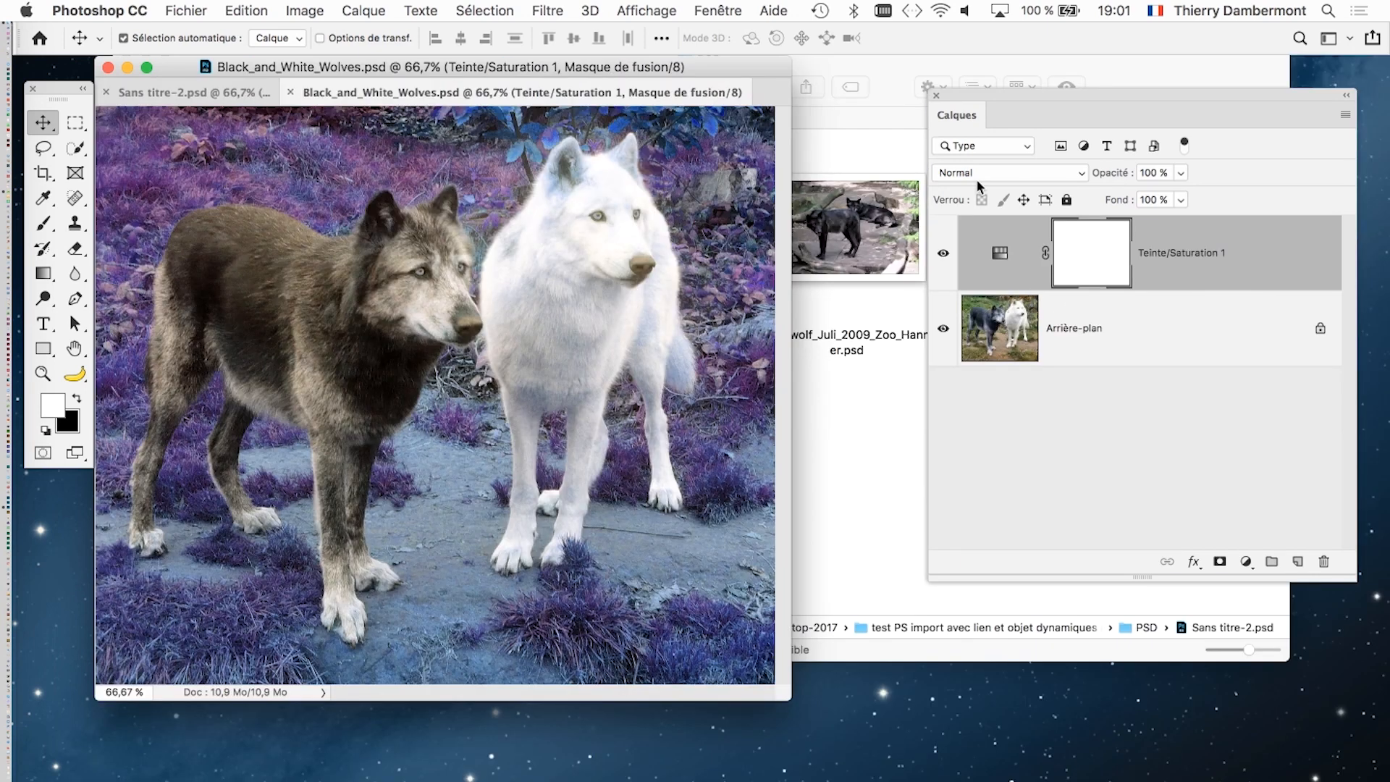
drag(355, 90, 443, 137)
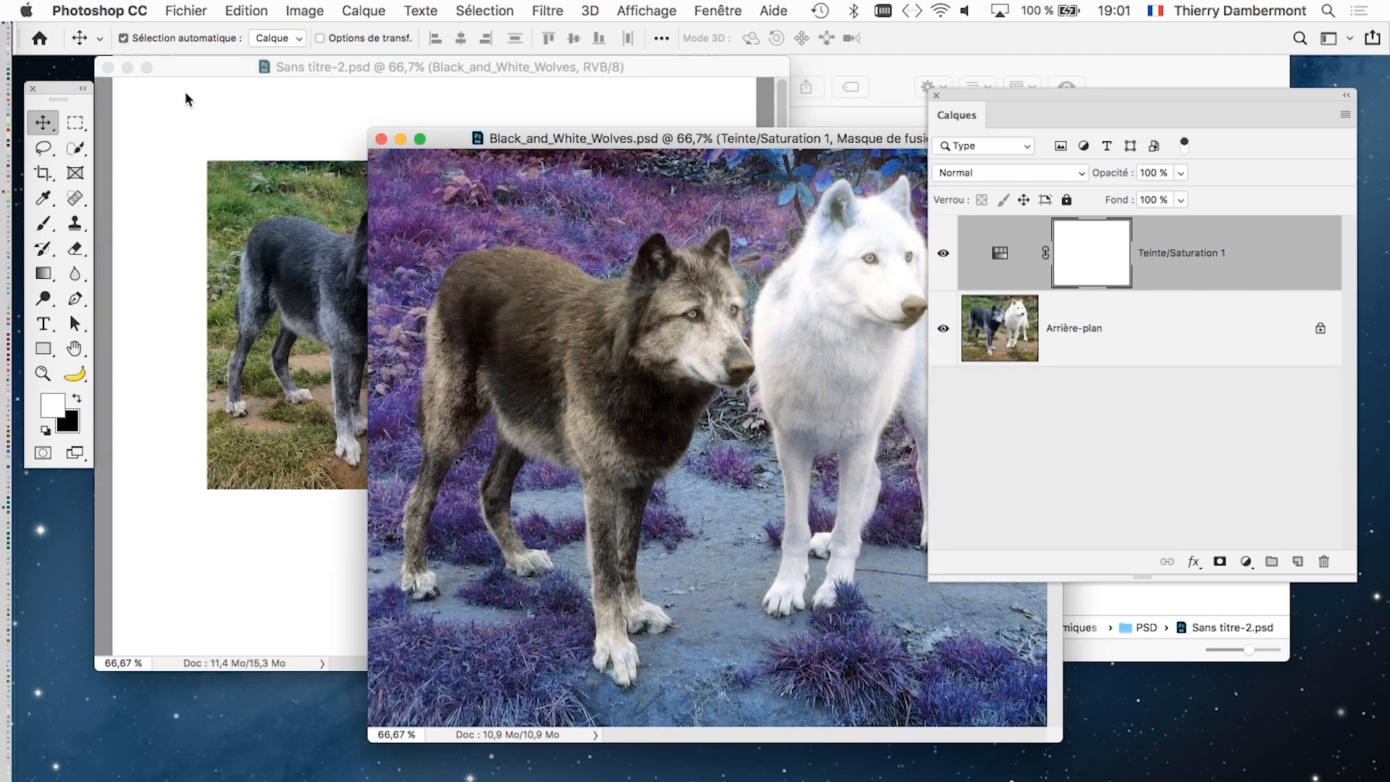
Check the linked wolves layer's options in Sans titre-2.psd, and close the Black_and_White_Wolves.psd source document.
click(223, 84)
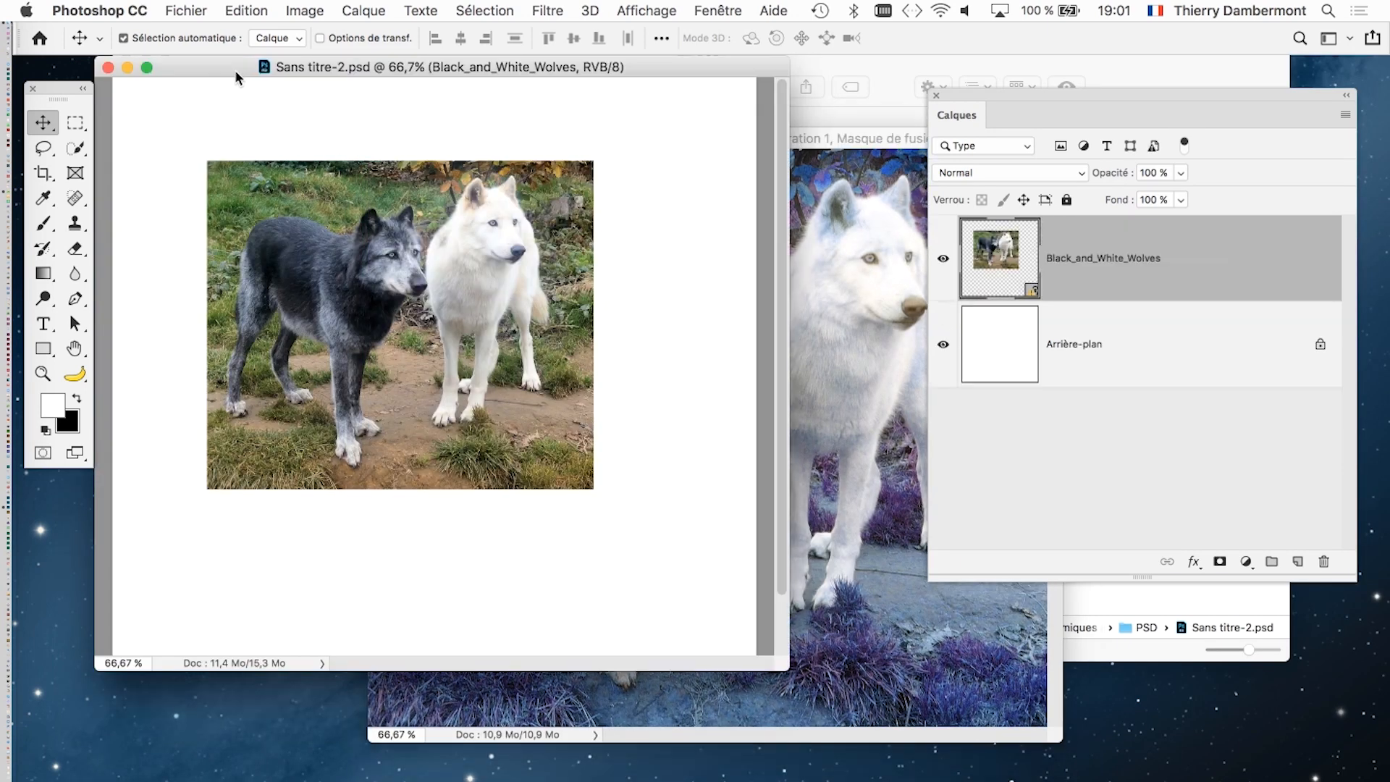
right_click(1080, 287)
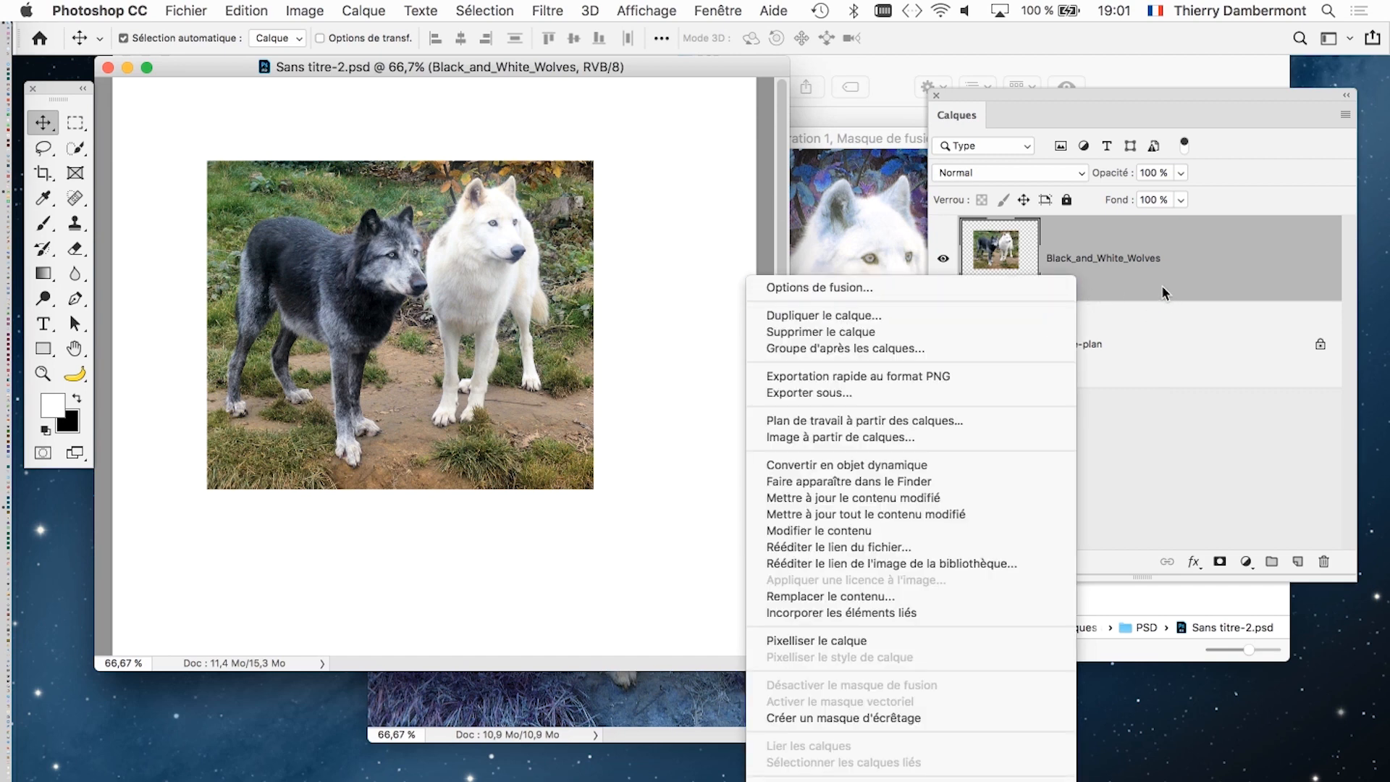
click(847, 172)
click(829, 139)
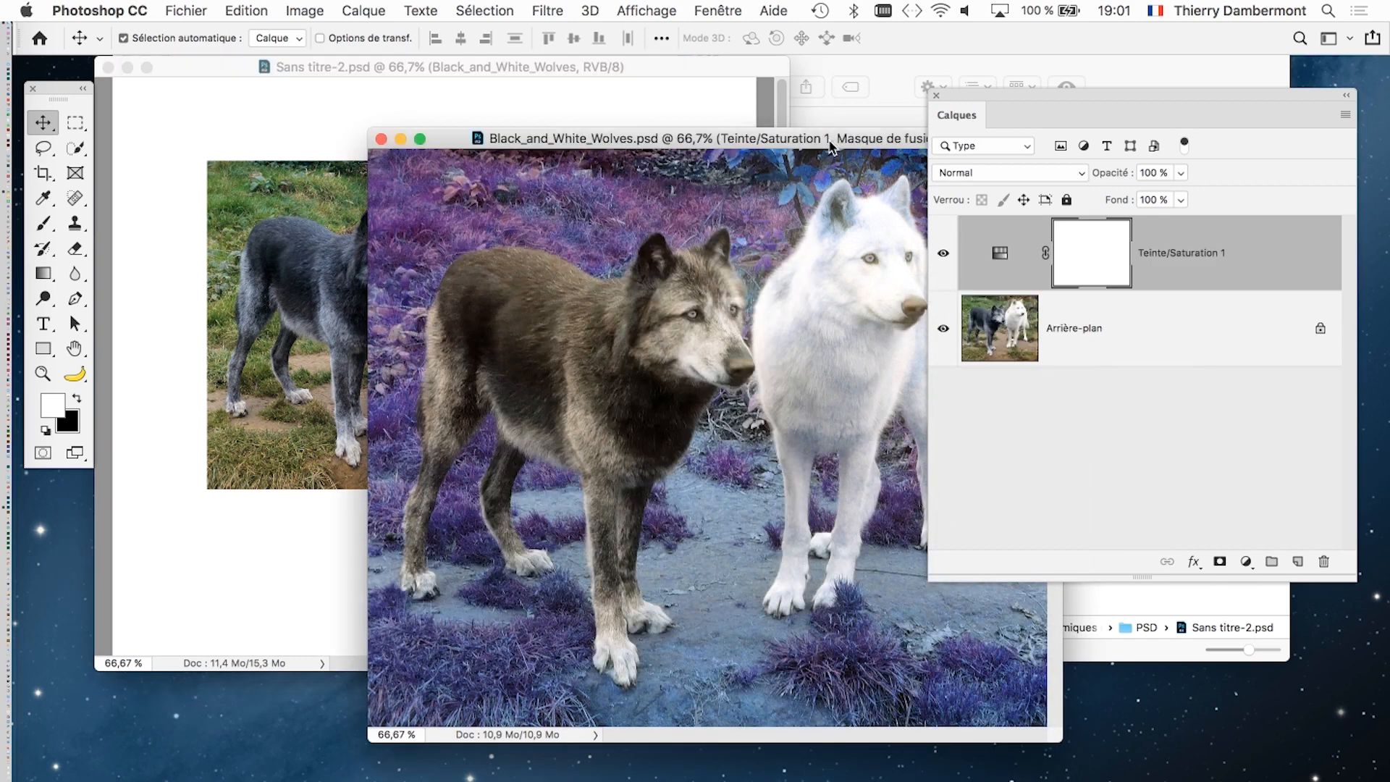
click(381, 139)
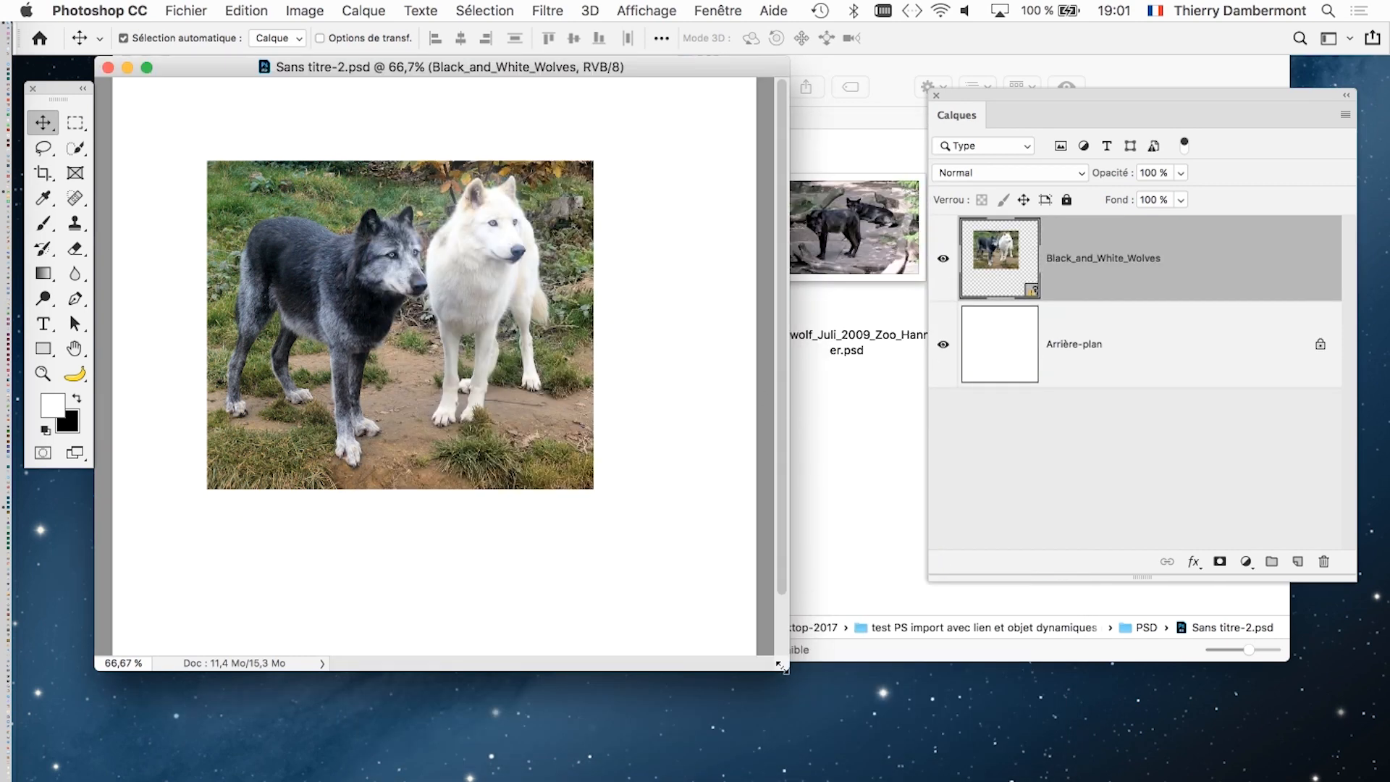
Enlarge the Sans titre-2.psd window and update the modified content of the linked Black_and_White_Wolves layer.
drag(789, 670, 970, 780)
right_click(1075, 269)
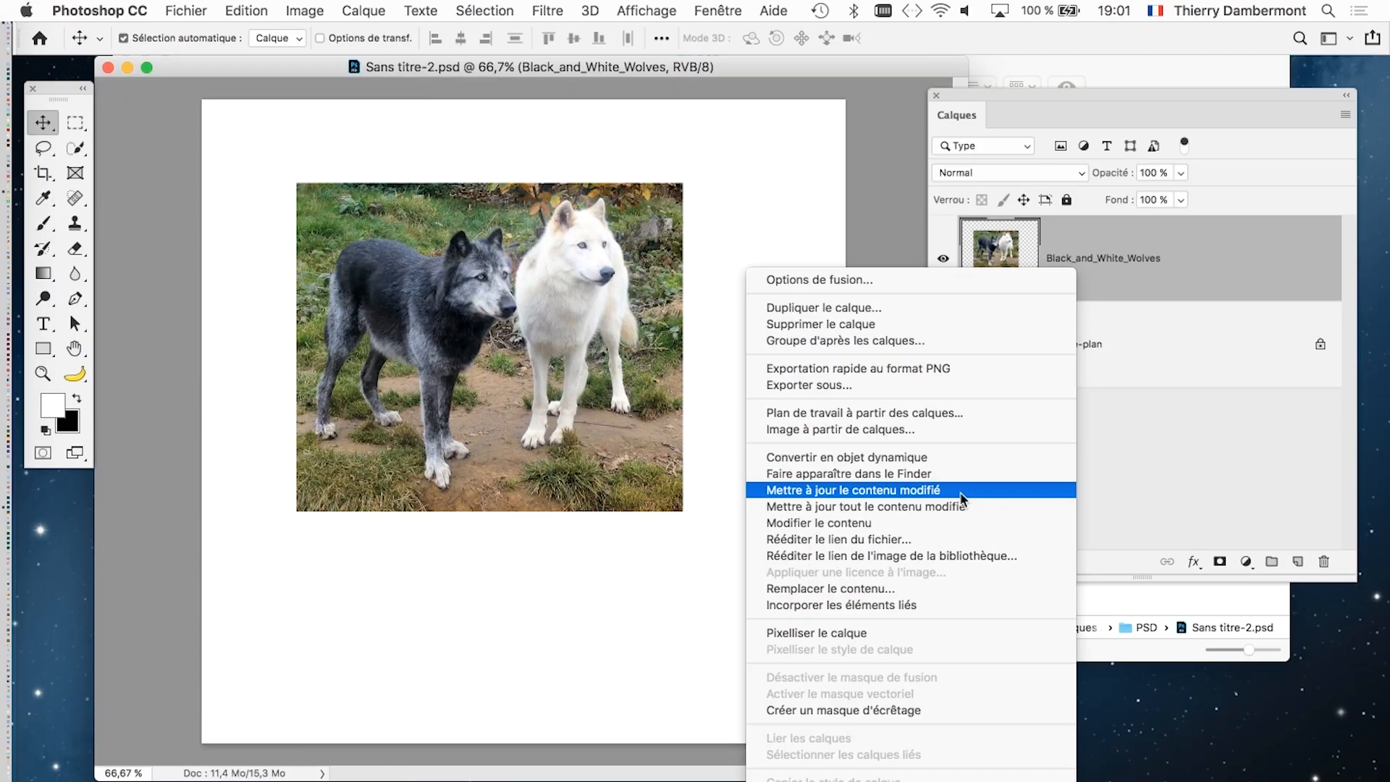
click(999, 414)
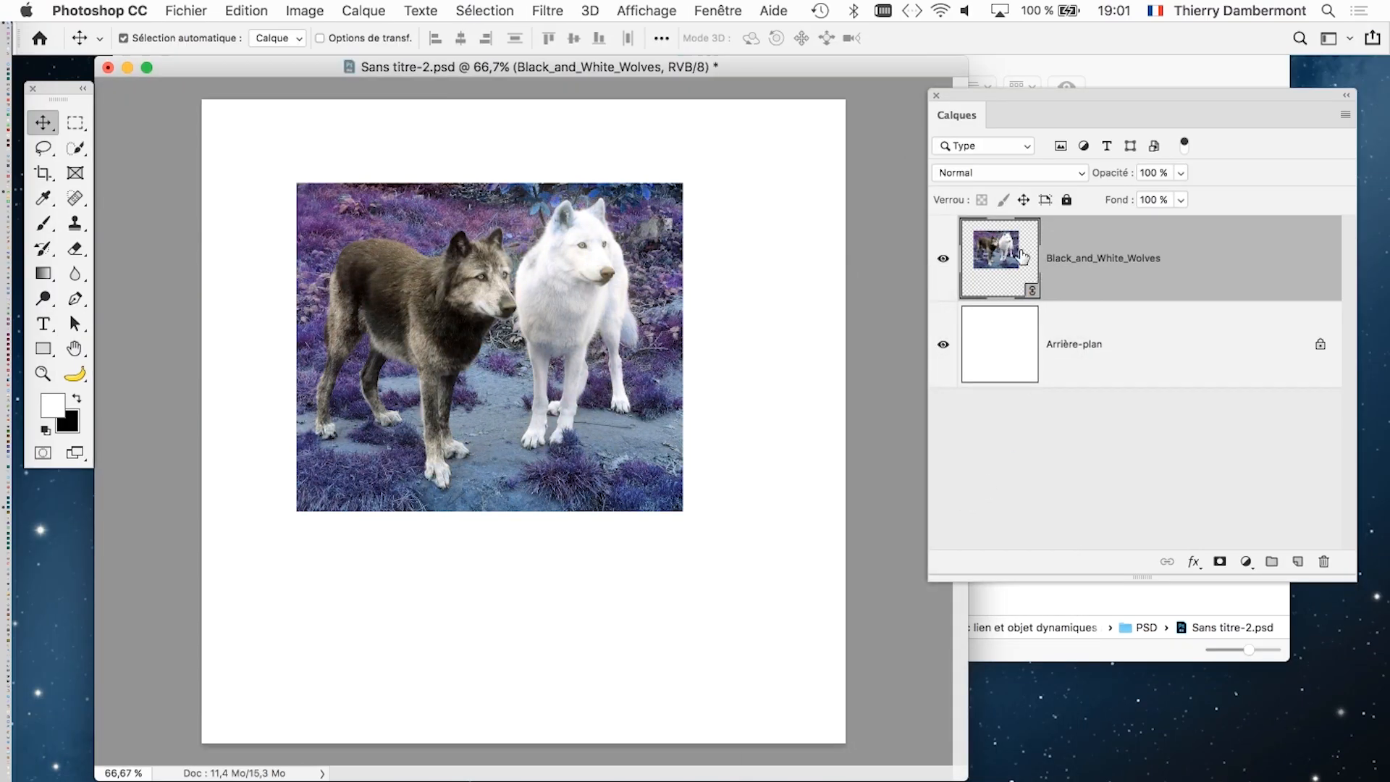
Move the Sans titre-2.psd window aside to examine Black_and_White_Wolves.psd in the Finder PSD folder, then return to the document.
drag(422, 68, 430, 99)
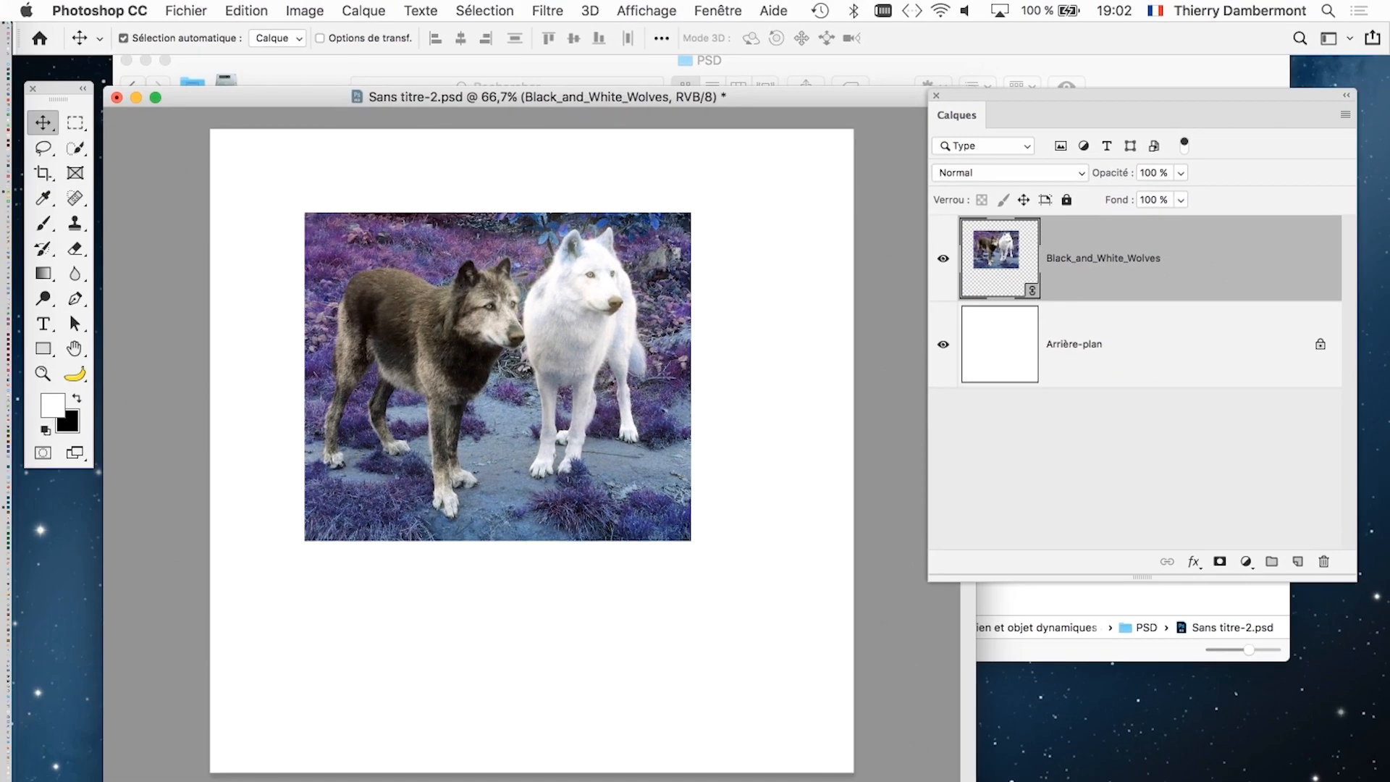
drag(255, 98, 689, 402)
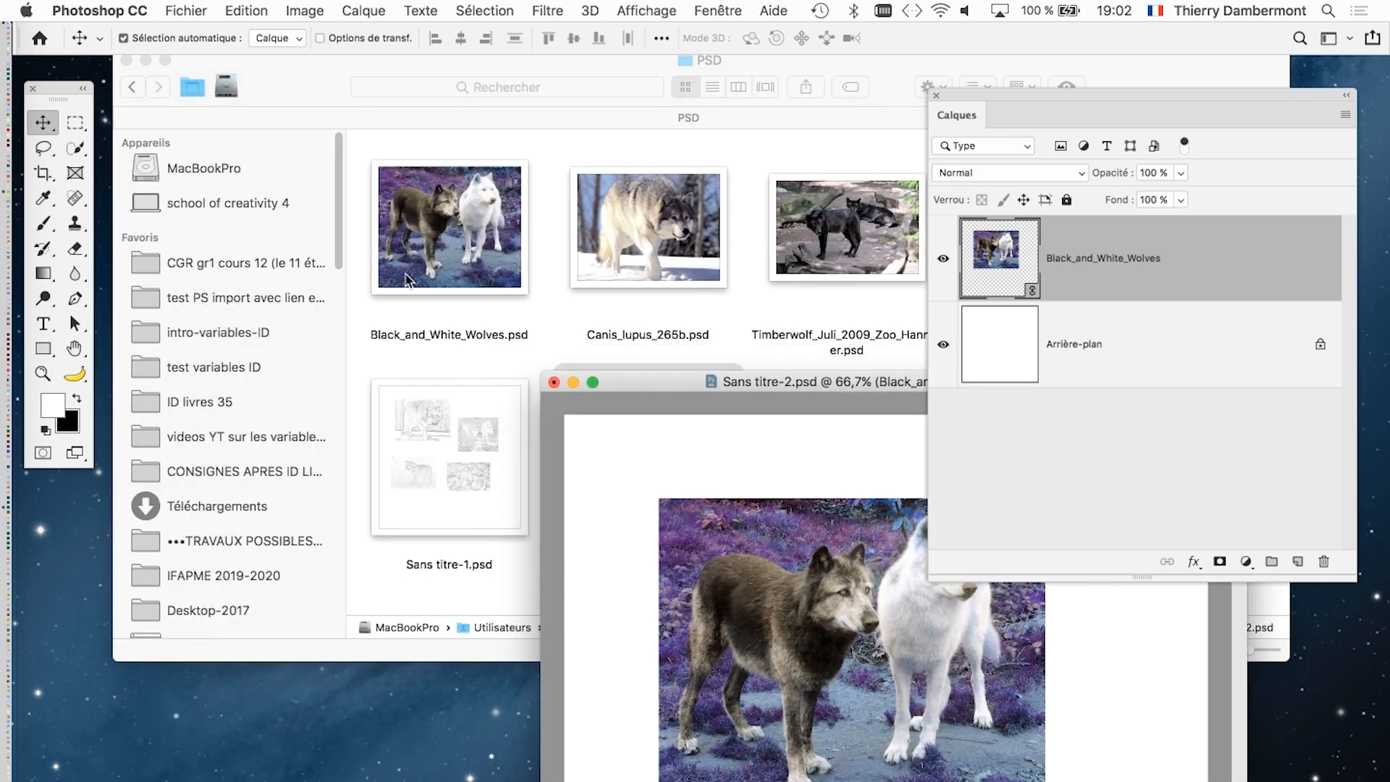
click(442, 265)
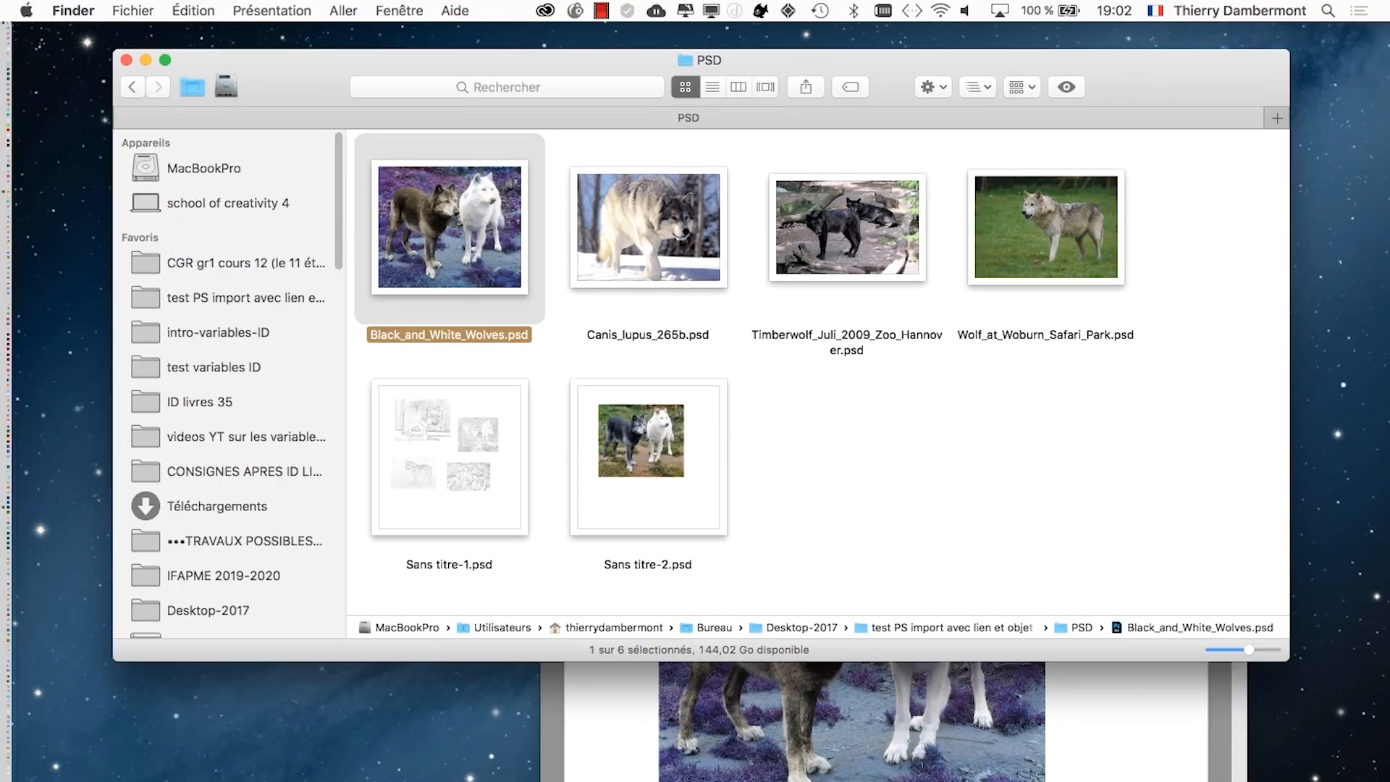
click(1235, 777)
drag(811, 385, 492, 82)
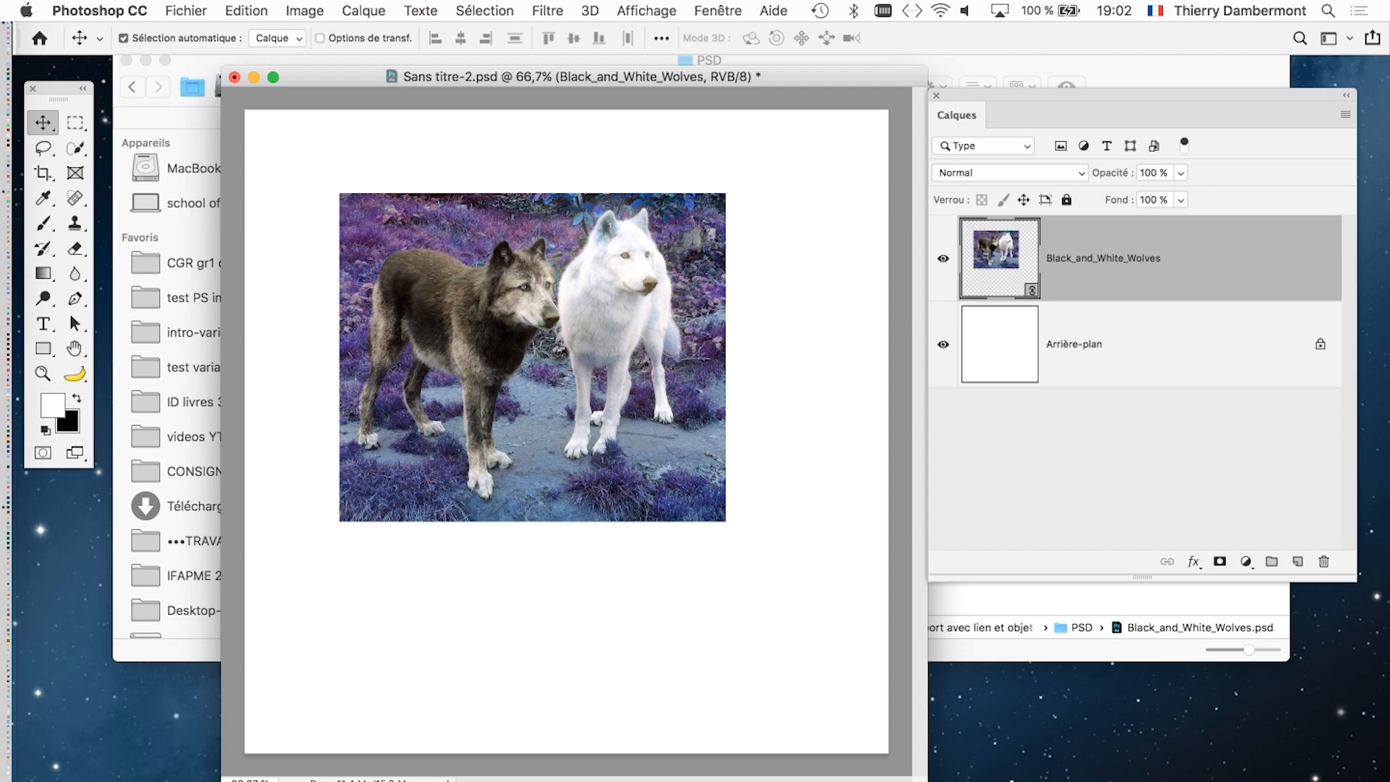
Save Sans titre-2.psd with the updated linked layer and close the document.
click(186, 10)
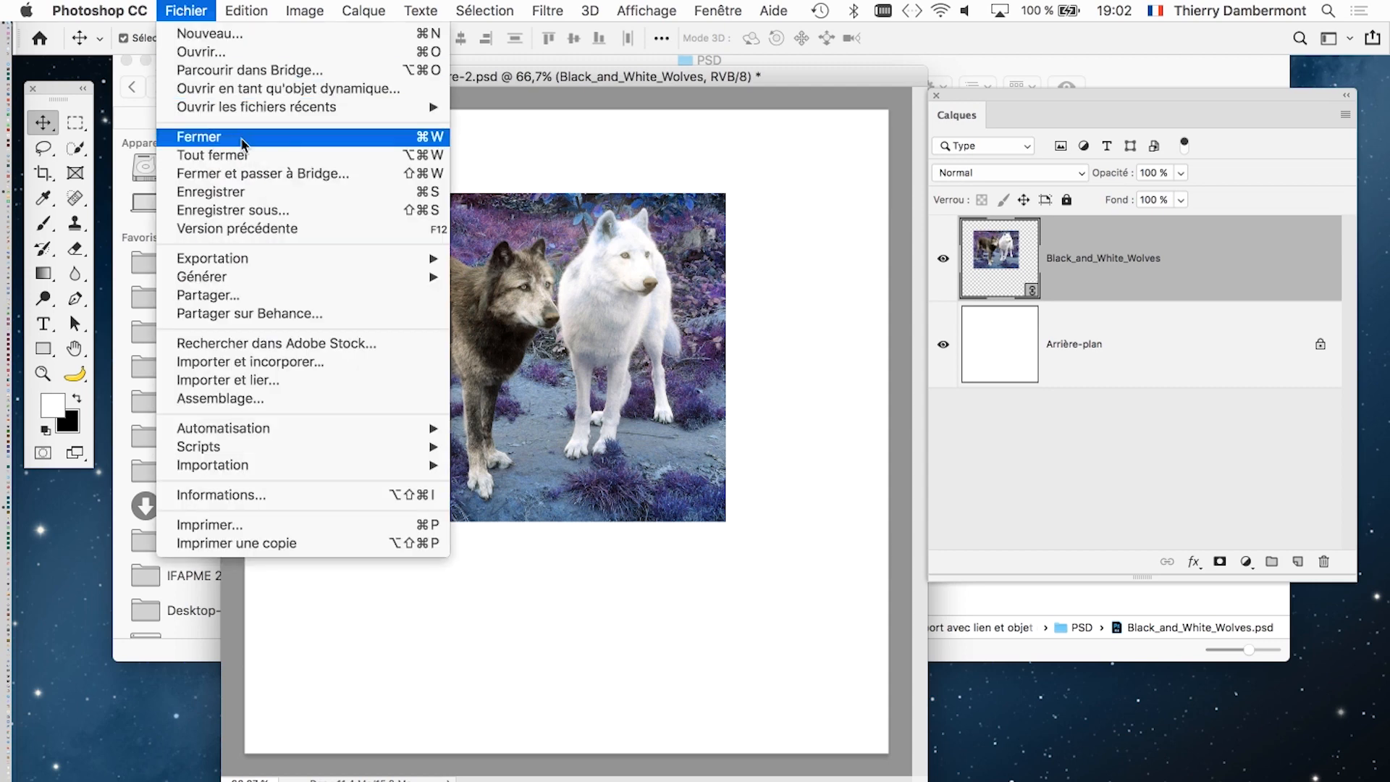
click(265, 191)
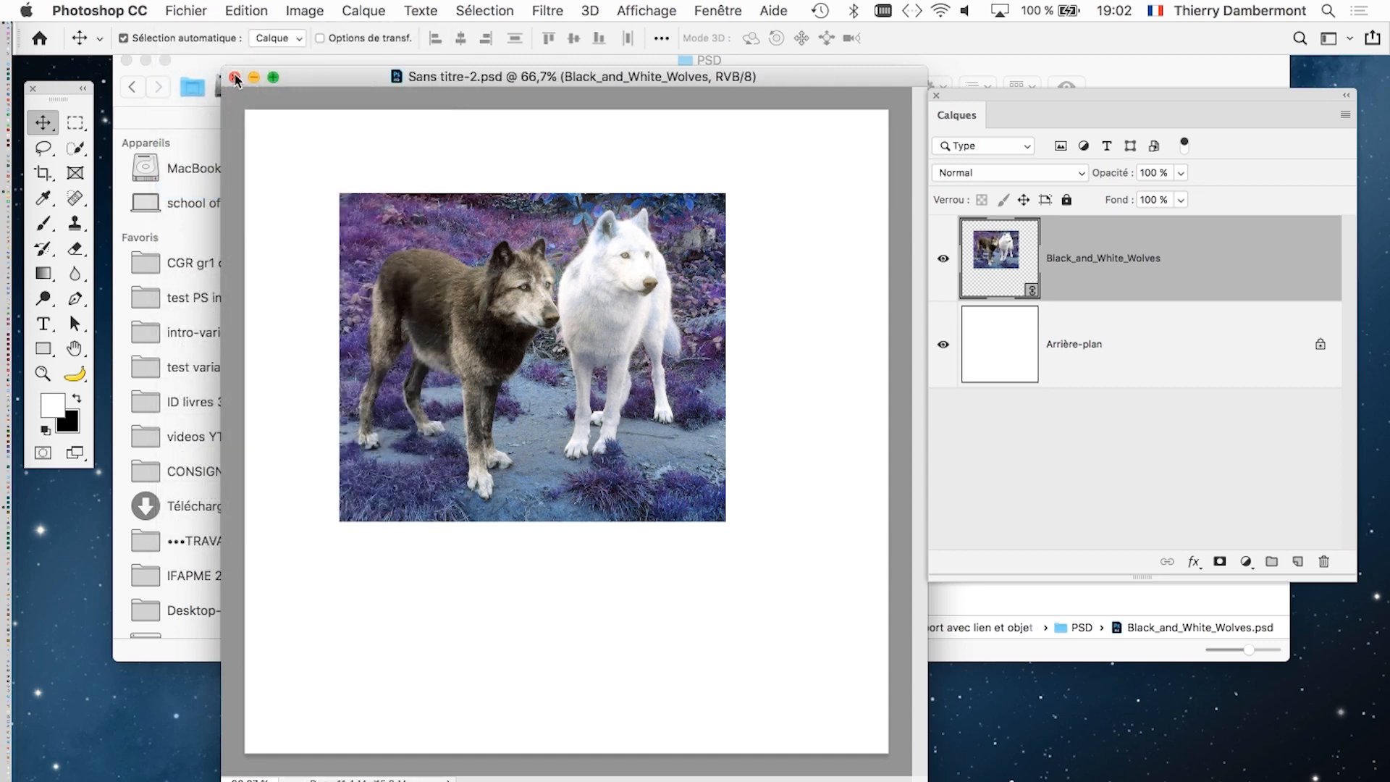
click(234, 77)
key(Escape)
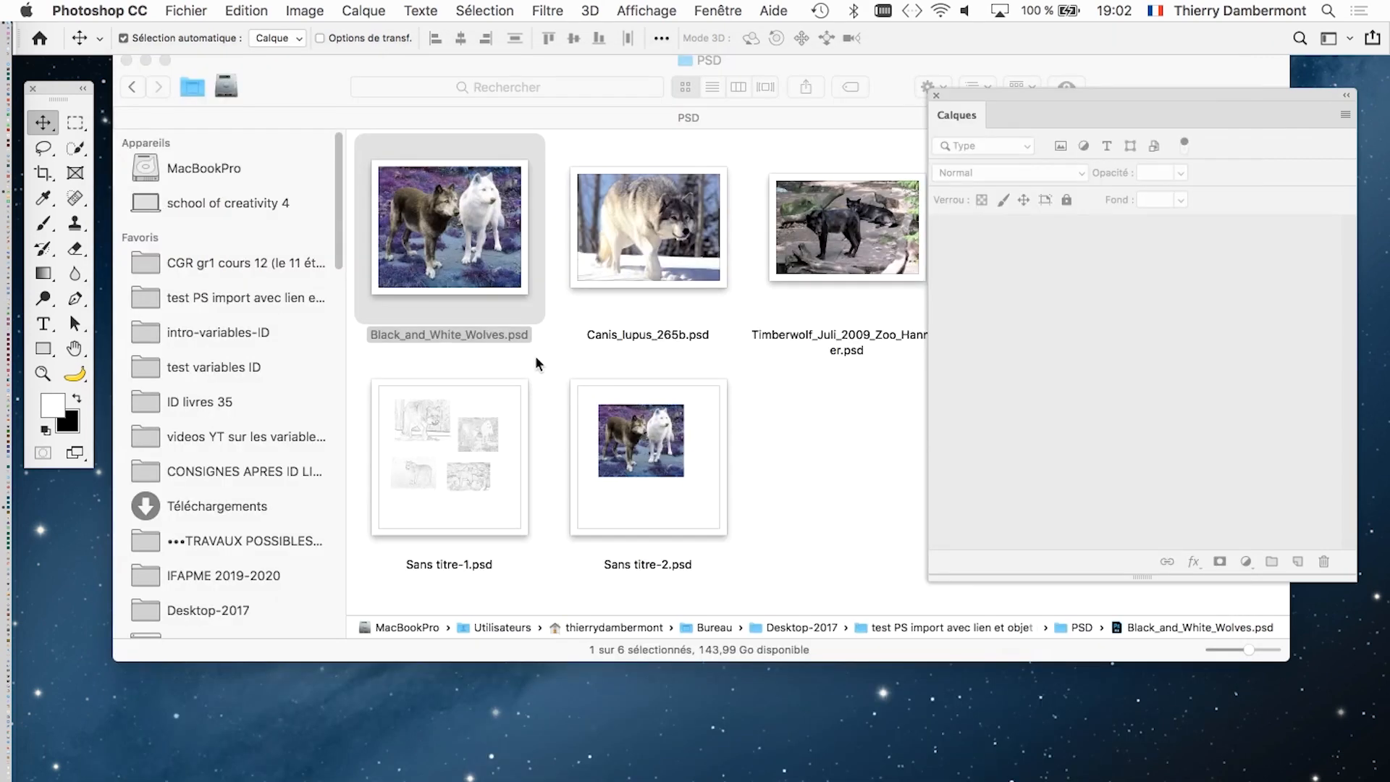